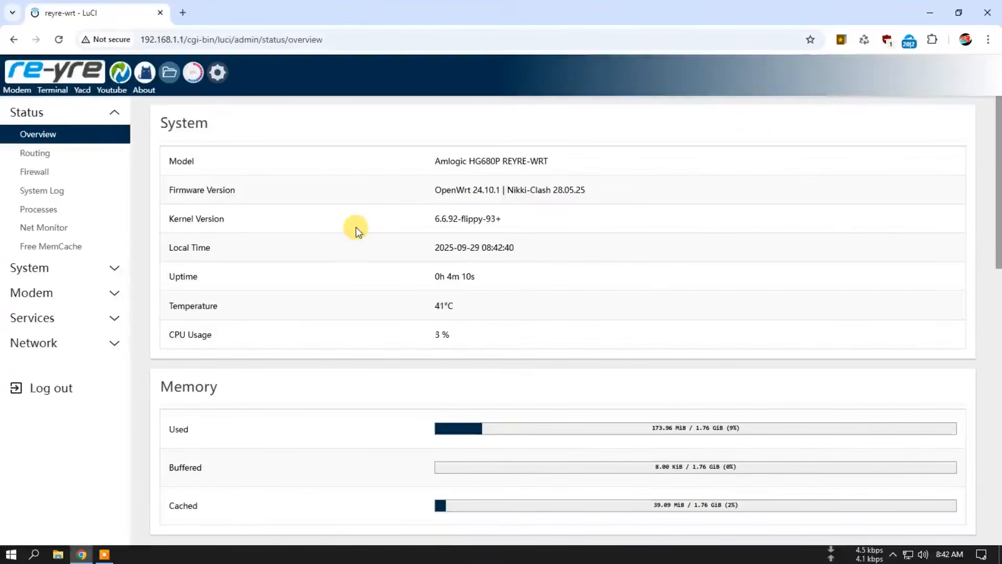
# Step: Review the router's system, memory and storage status, then inspect the configured network interfaces
pyautogui.scroll(-2, 356, 230)
pyautogui.scroll(-8, 366, 232)
pyautogui.scroll(-4, 559, 333)
pyautogui.scroll(8, 560, 331)
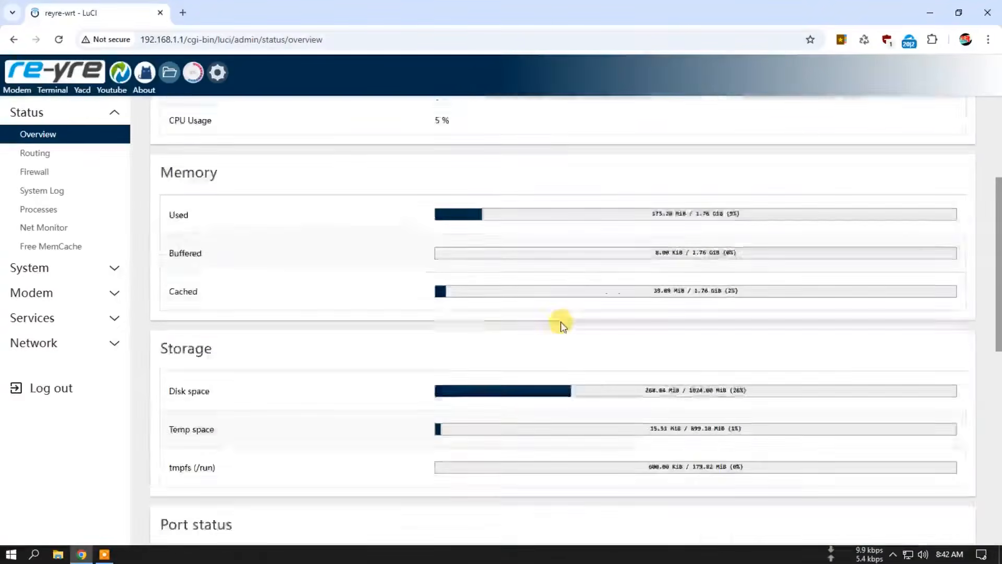
pyautogui.scroll(4, 561, 322)
pyautogui.click(219, 74)
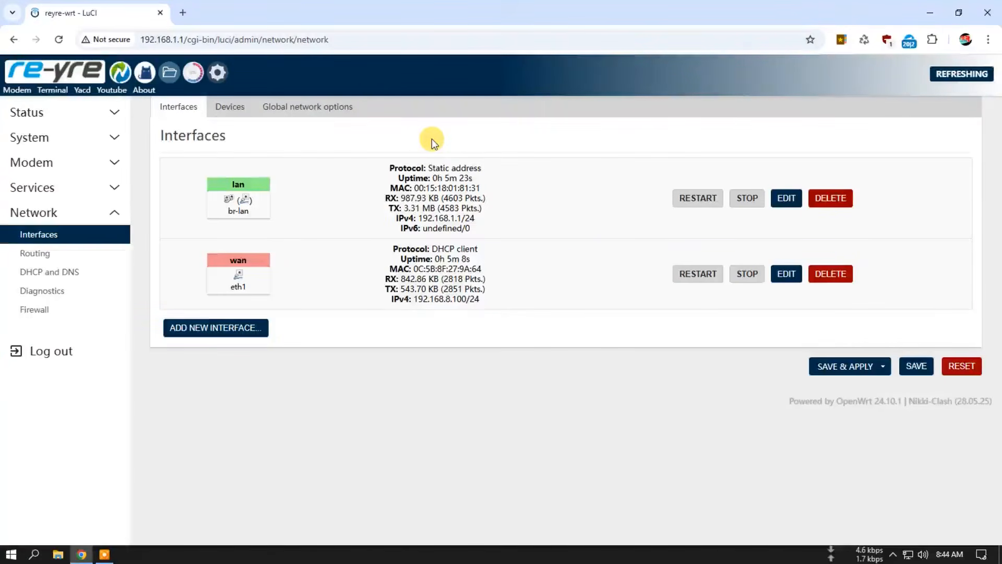
pyautogui.click(62, 69)
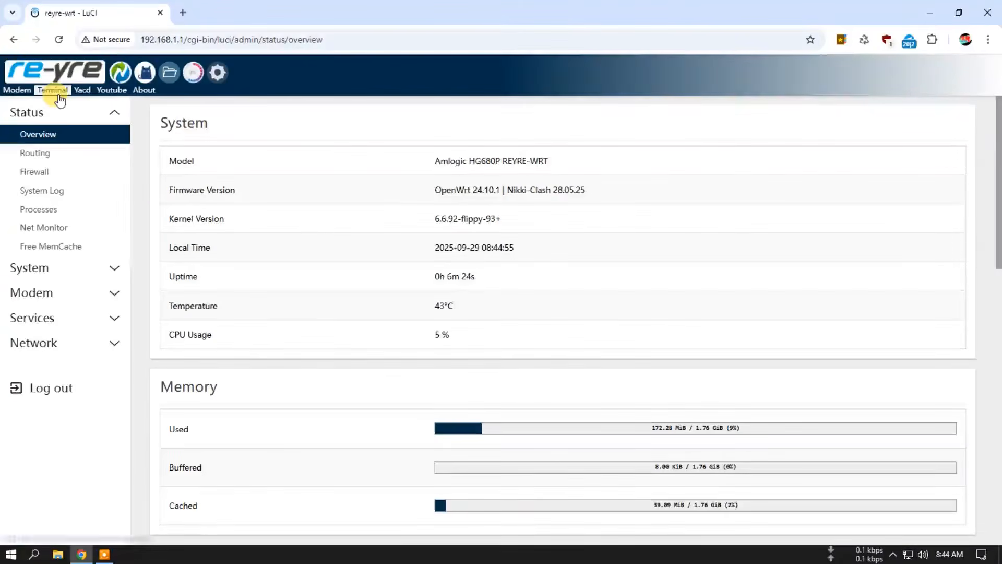
# Step: Delete the .bash_history file from the root folder in the router's file manager
pyautogui.click(169, 73)
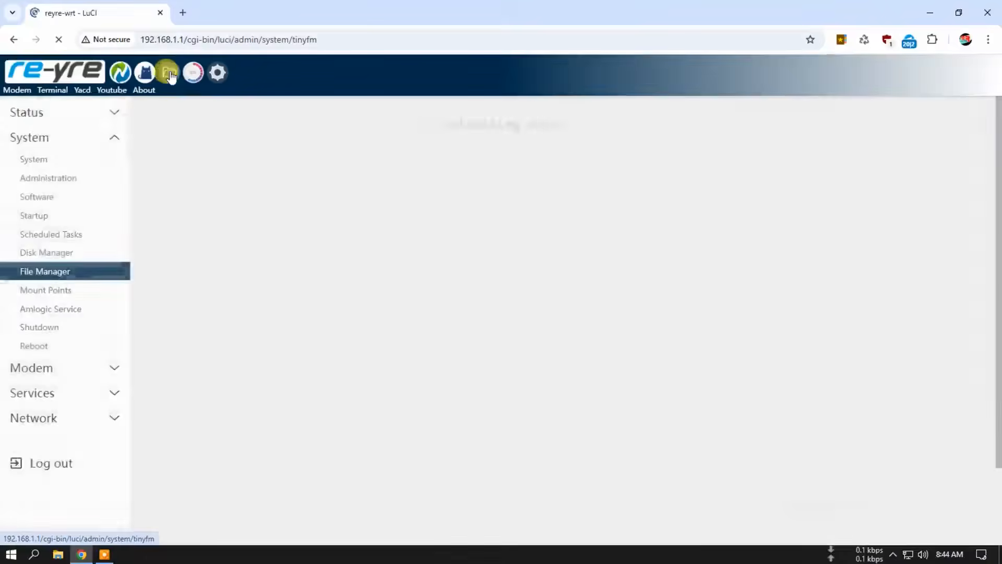
pyautogui.scroll(-2, 245, 324)
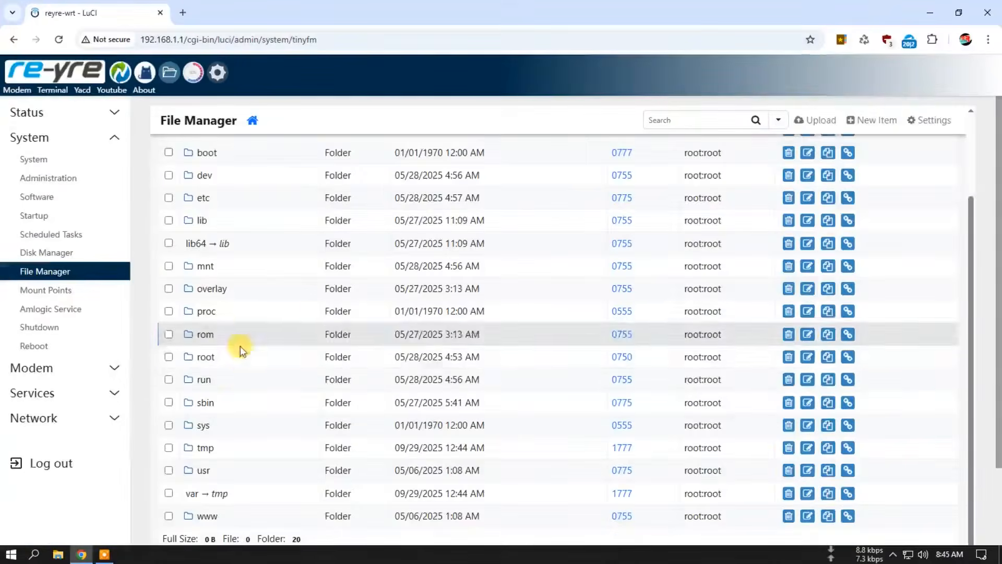
pyautogui.click(206, 357)
pyautogui.click(169, 161)
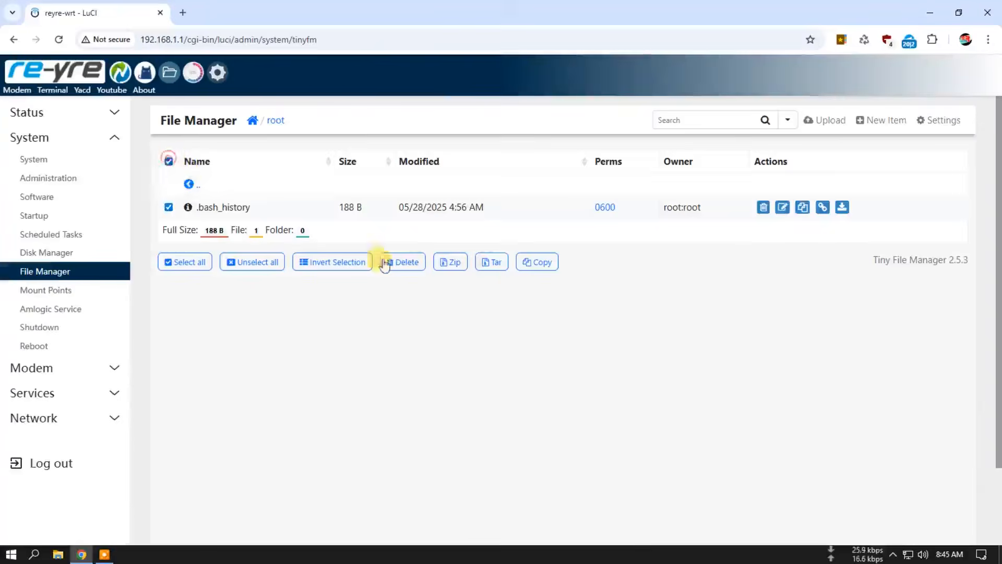
pyautogui.click(392, 262)
pyautogui.click(540, 122)
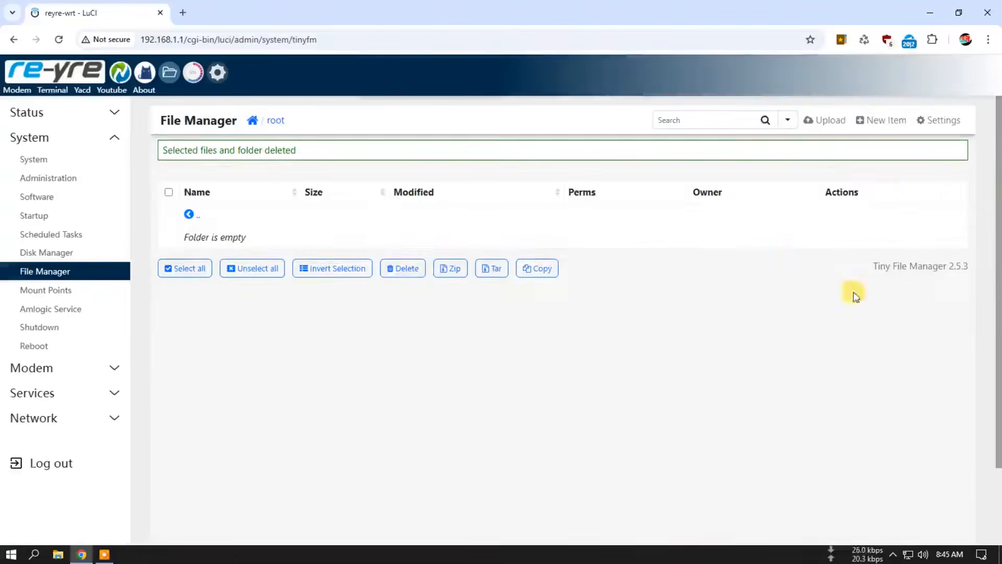
# Step: Upload luci-24.10_luci-app-passwall_25.9.19-r1_all.ipk from the IPK MOD folder to the router's root folder
pyautogui.click(830, 121)
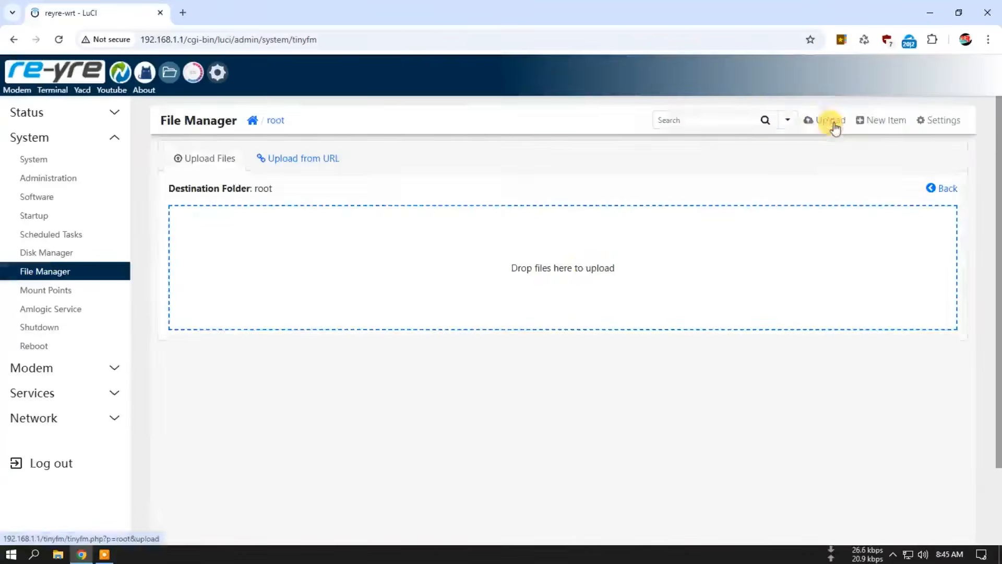
pyautogui.click(579, 271)
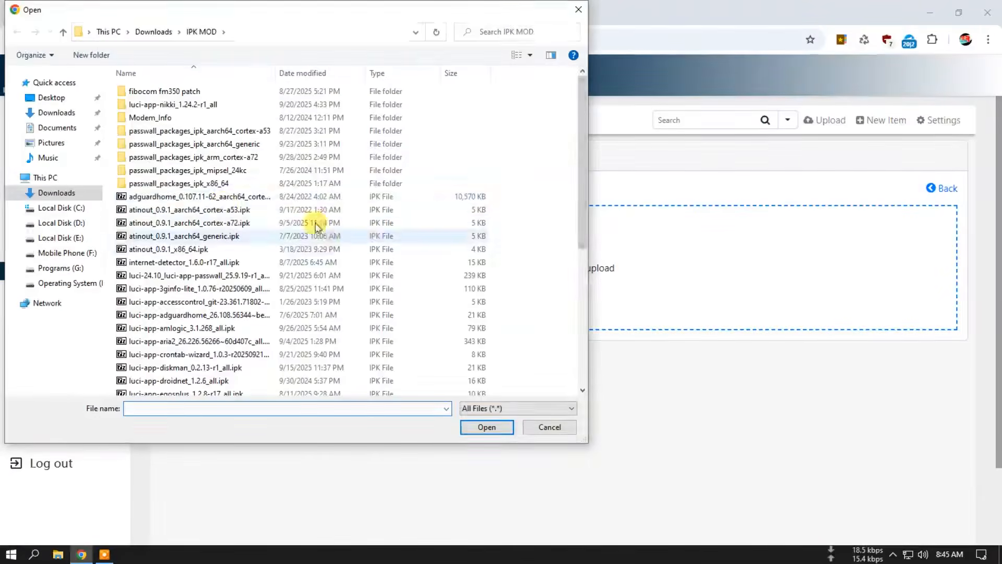
pyautogui.scroll(-2, 214, 224)
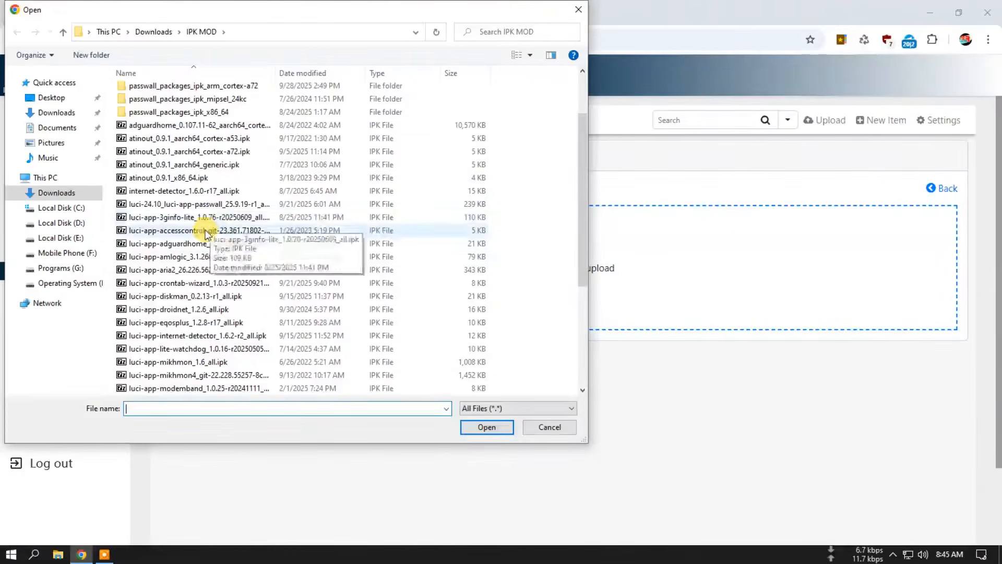
pyautogui.click(202, 206)
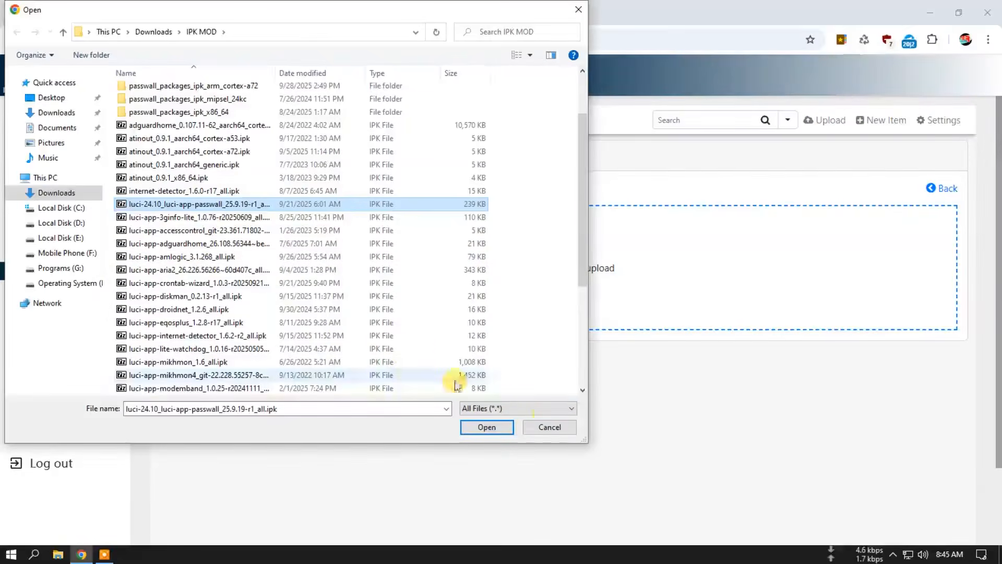
pyautogui.click(488, 427)
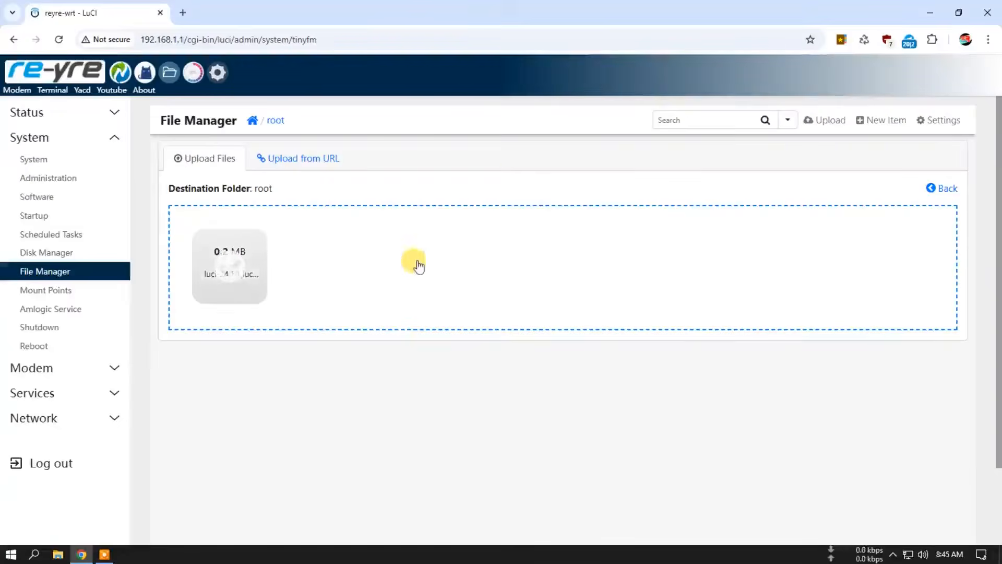
# Step: Upload chinadns-ng_2025.08.09-r1_aarch64_generic.ipk from the passwall_packages_ipk_aarch64_generic folder to the root folder
pyautogui.click(839, 124)
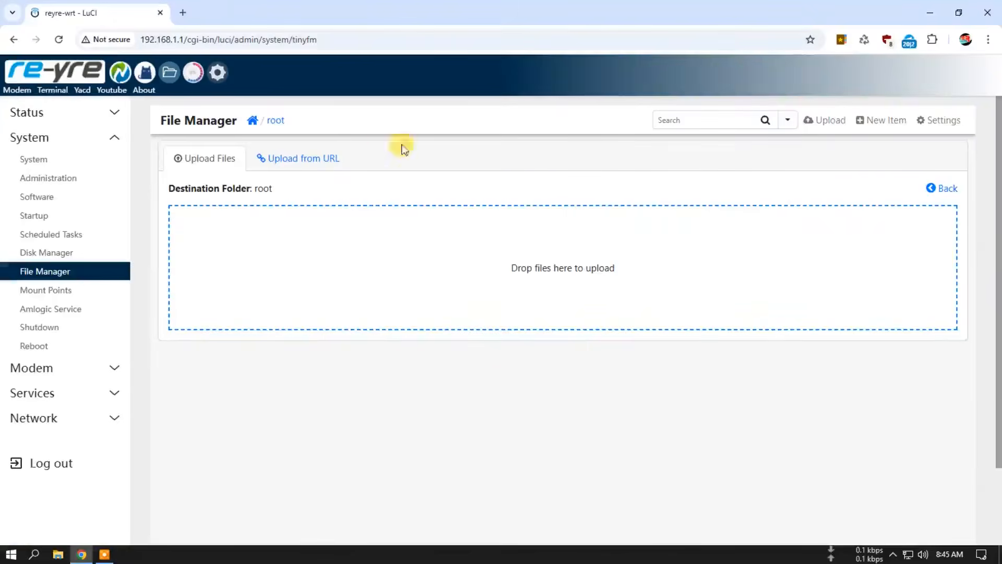
pyautogui.click(278, 122)
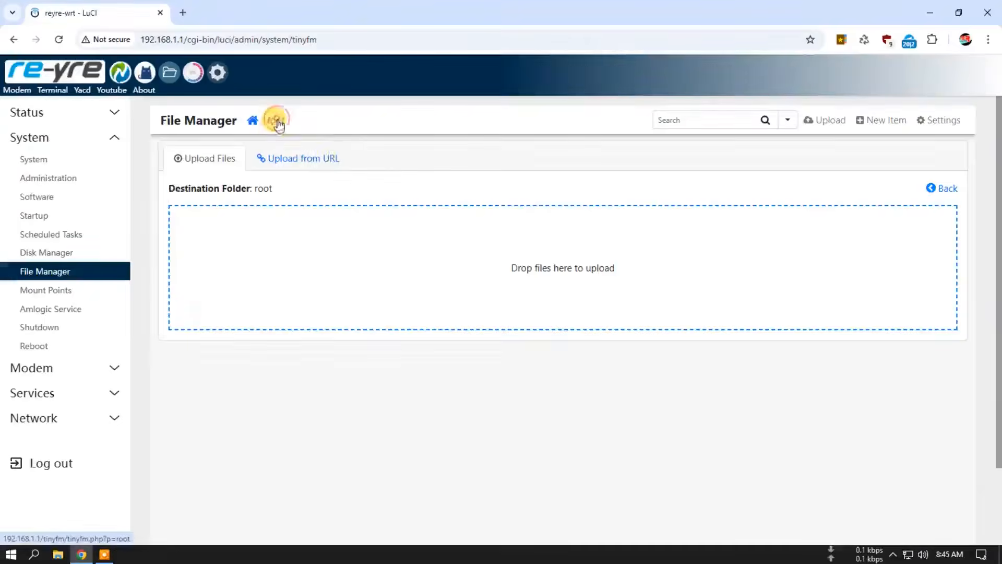
pyautogui.click(834, 124)
pyautogui.click(586, 268)
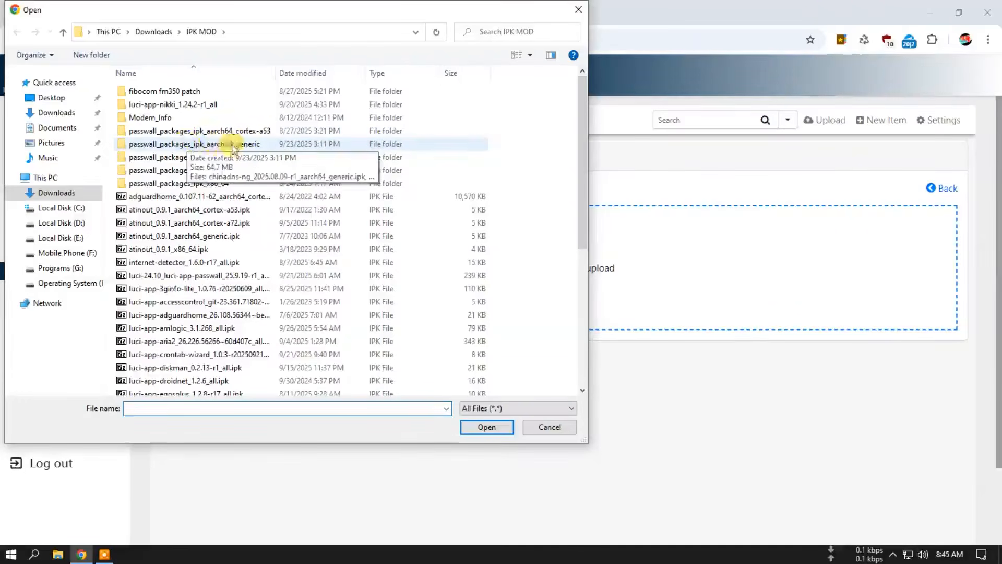
pyautogui.doubleClick(233, 146)
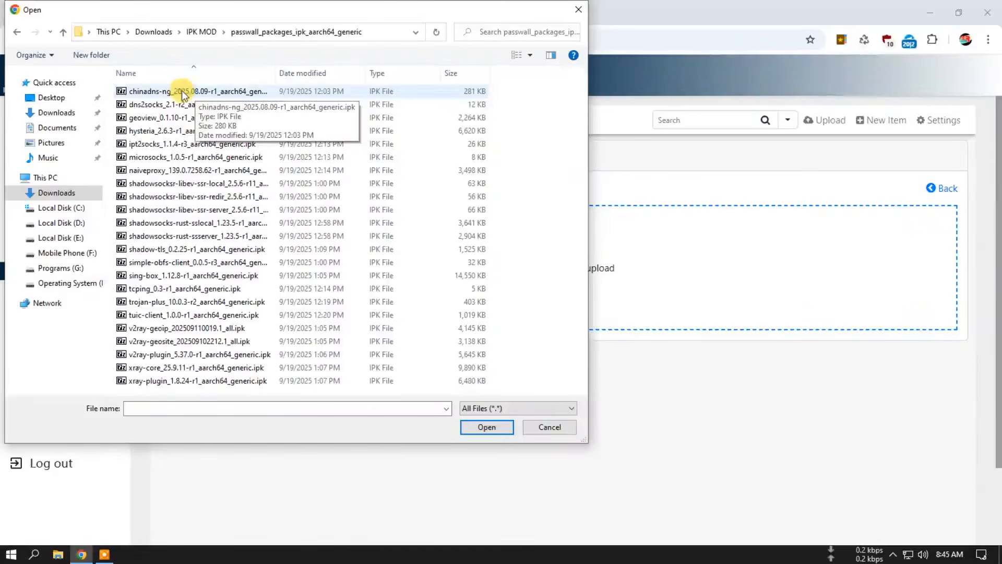
pyautogui.click(178, 90)
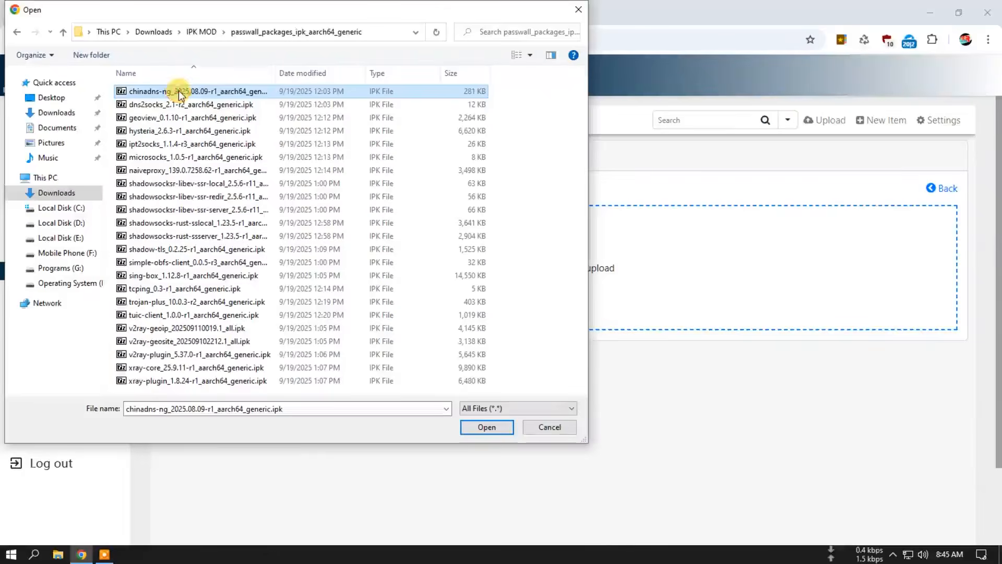
pyautogui.click(483, 426)
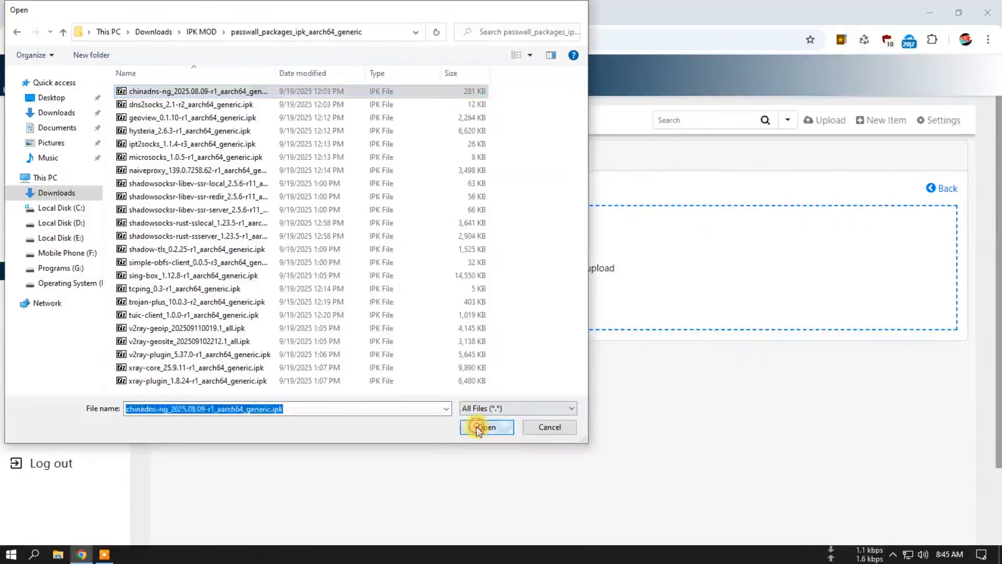
# Step: Upload dns2socks_2.1-r2_aarch64_generic.ipk to the router's root folder
pyautogui.click(817, 130)
pyautogui.click(587, 268)
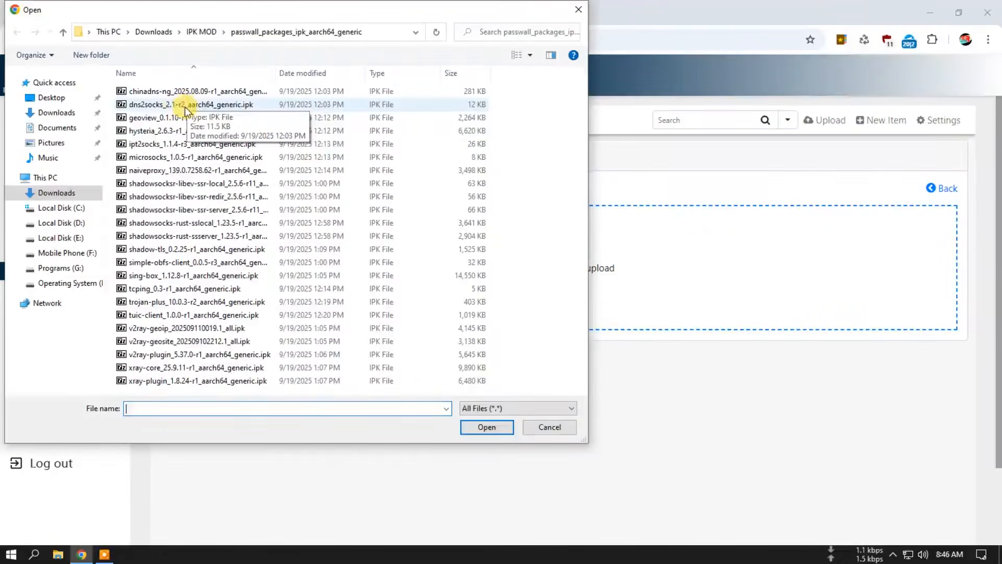
pyautogui.click(153, 106)
pyautogui.click(488, 427)
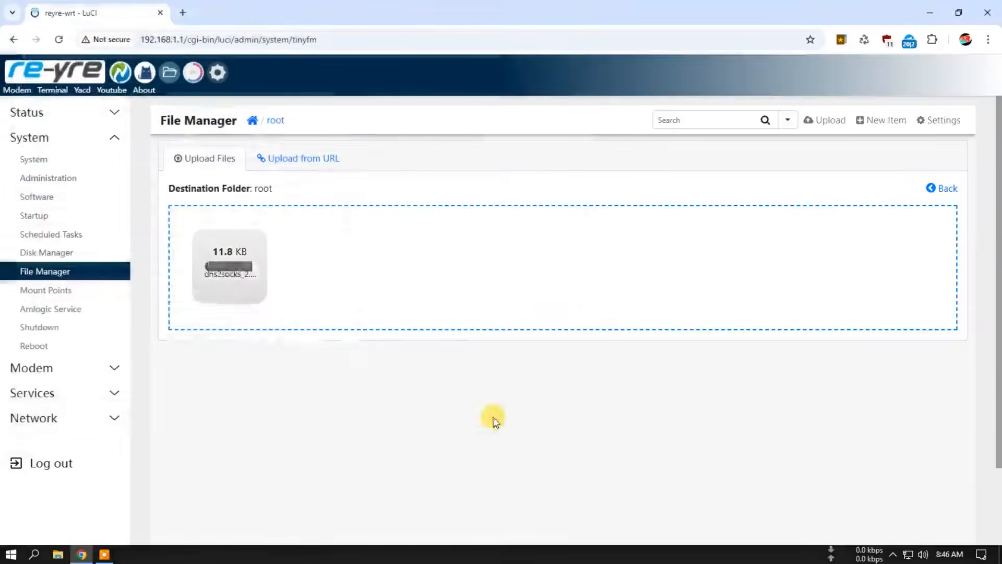
# Step: Upload tcping_0.3-r1_aarch64_generic.ipk to the root folder and return to its file listing
pyautogui.click(826, 126)
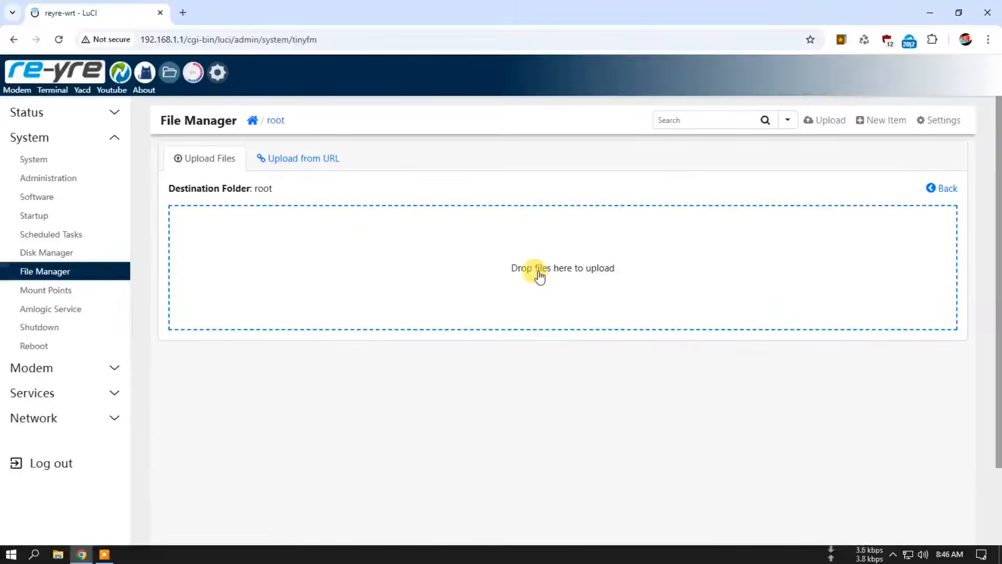
pyautogui.click(480, 246)
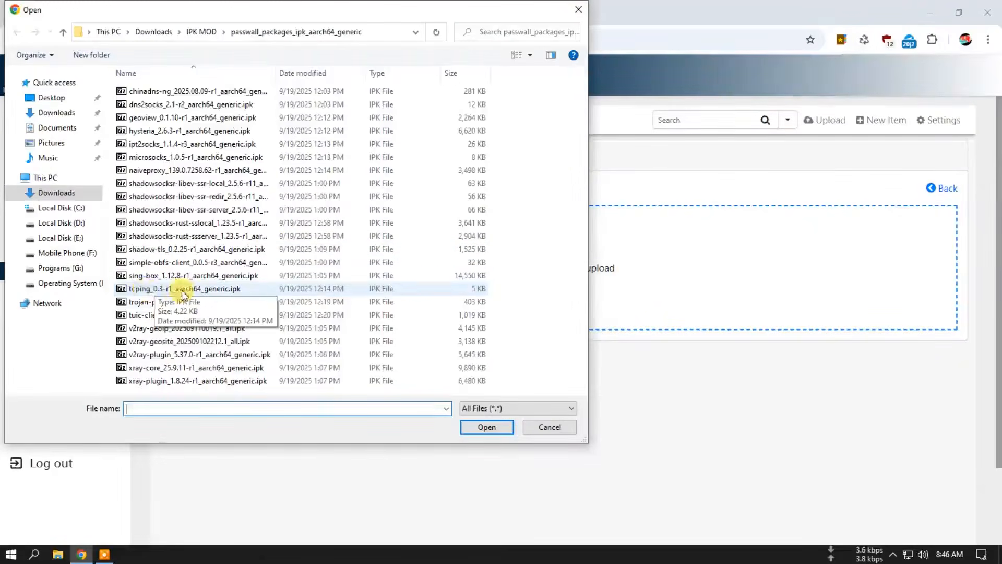
pyautogui.click(146, 292)
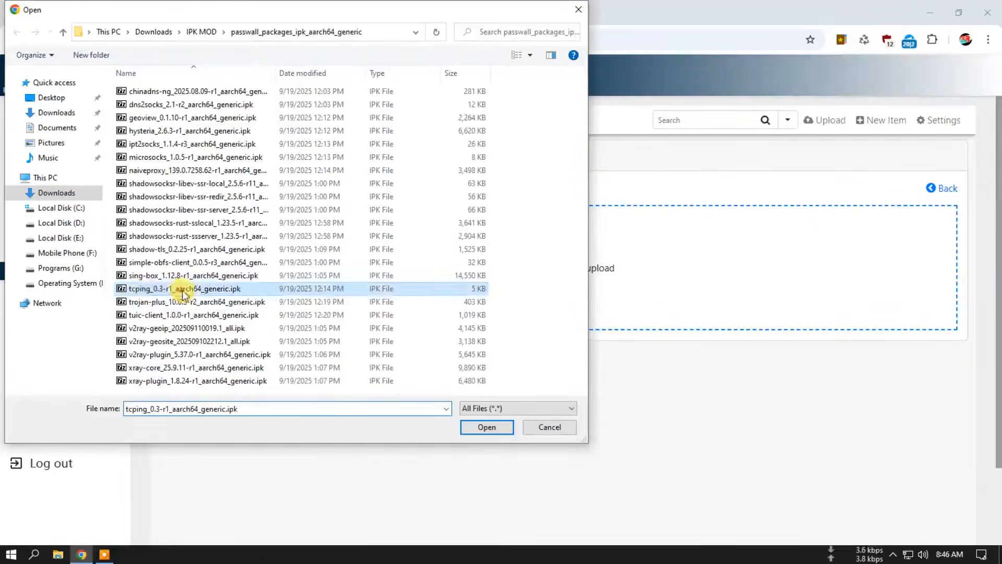
pyautogui.click(482, 428)
pyautogui.click(276, 121)
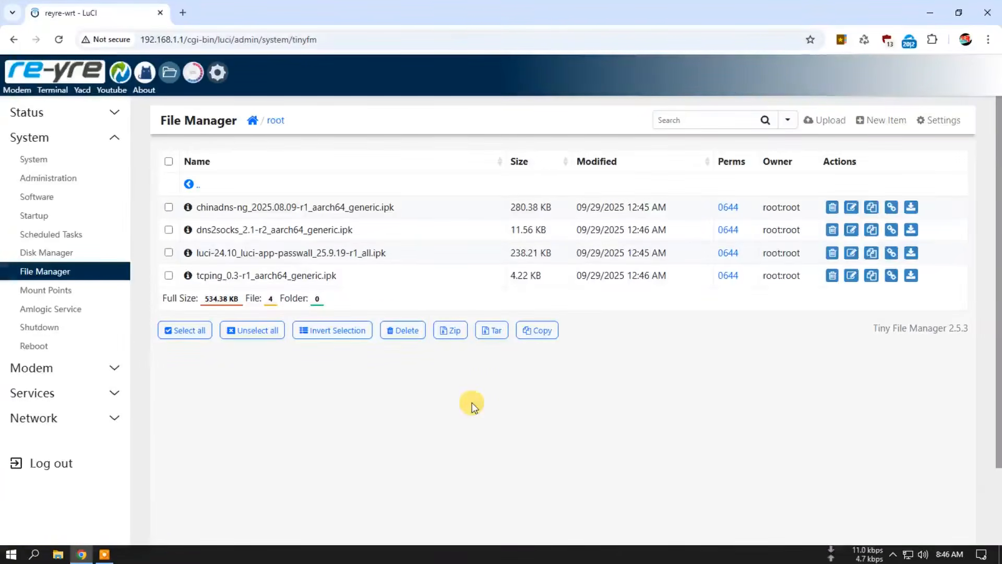
pyautogui.click(835, 122)
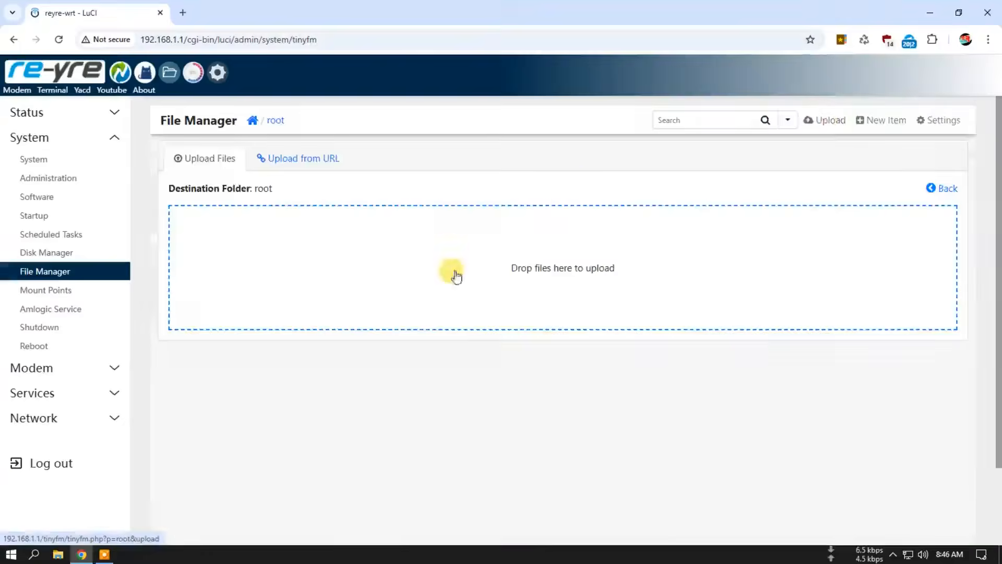
pyautogui.click(563, 278)
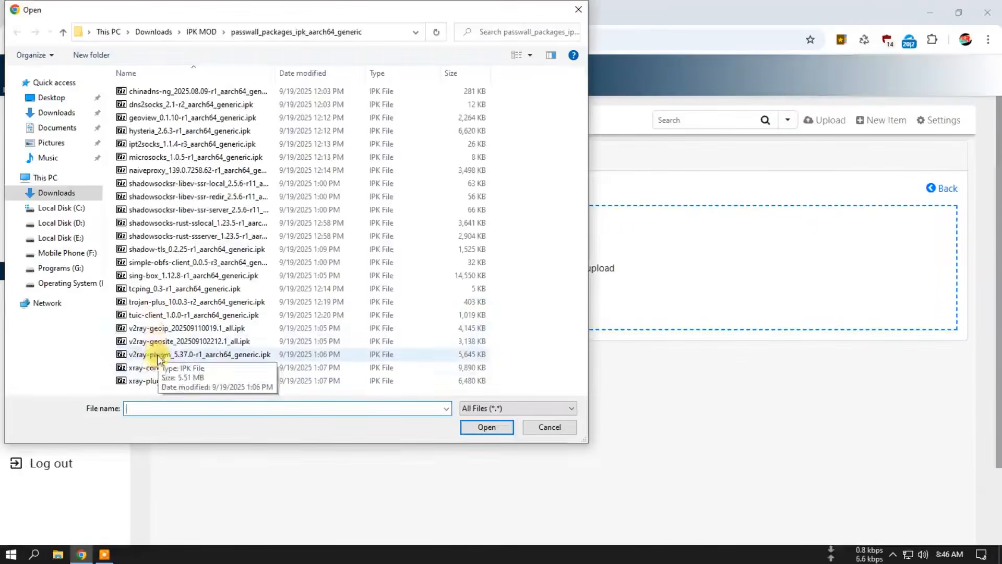
pyautogui.click(548, 428)
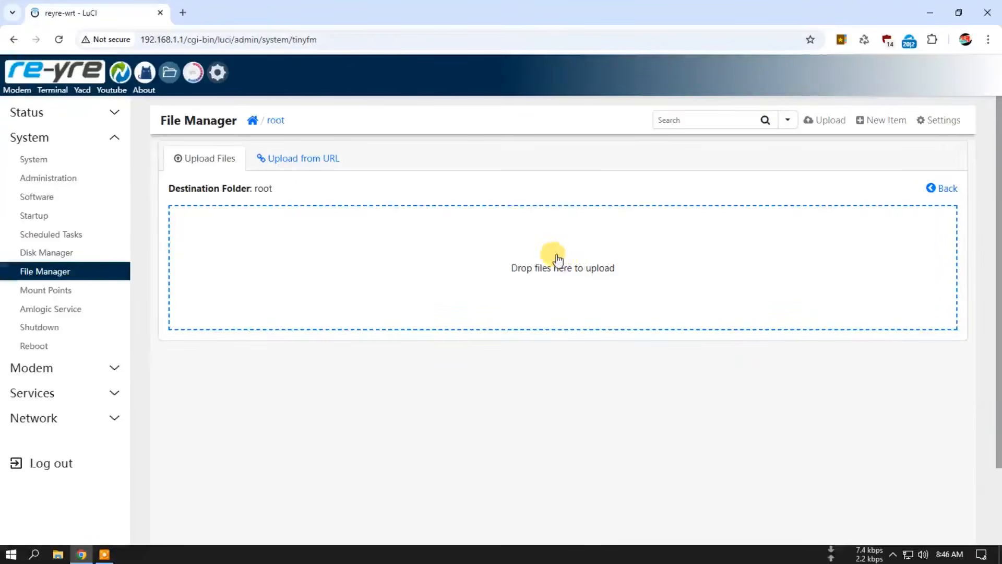
pyautogui.click(273, 120)
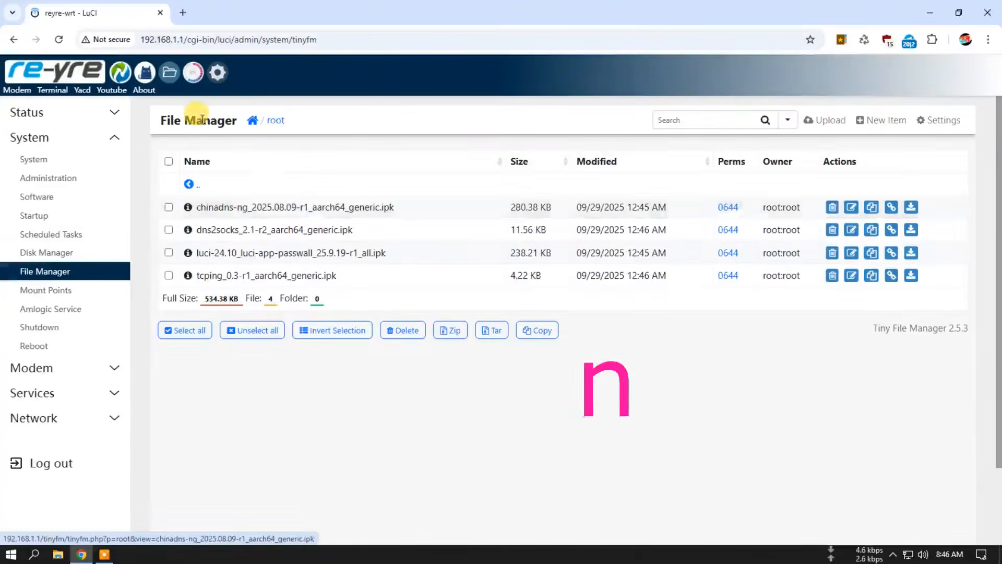
# Step: Open the router's terminal, change to the home directory with cd and list its files with ls
pyautogui.click(59, 90)
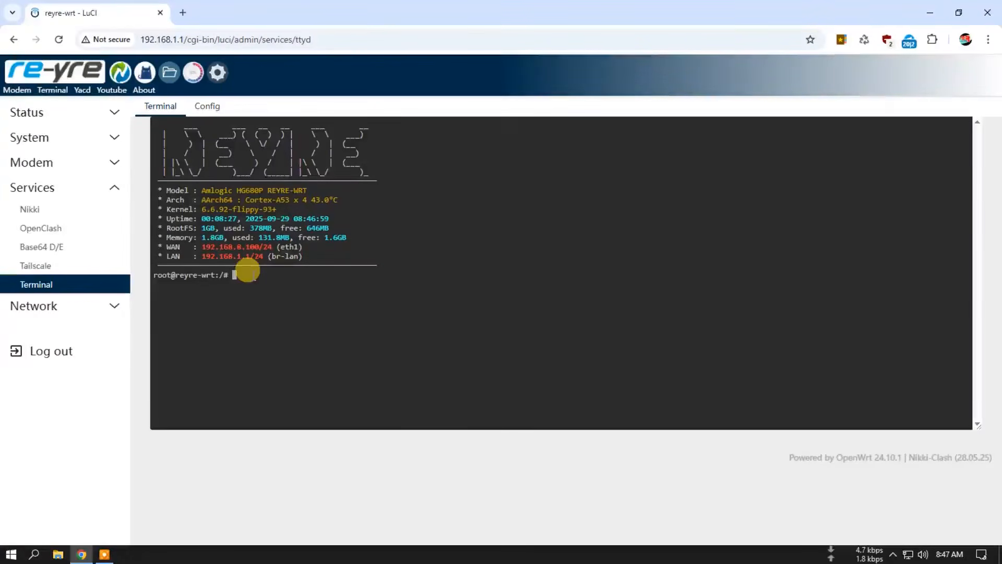
pyautogui.write('cd')
pyautogui.press('Return')
pyautogui.write('ls')
pyautogui.press('Return')
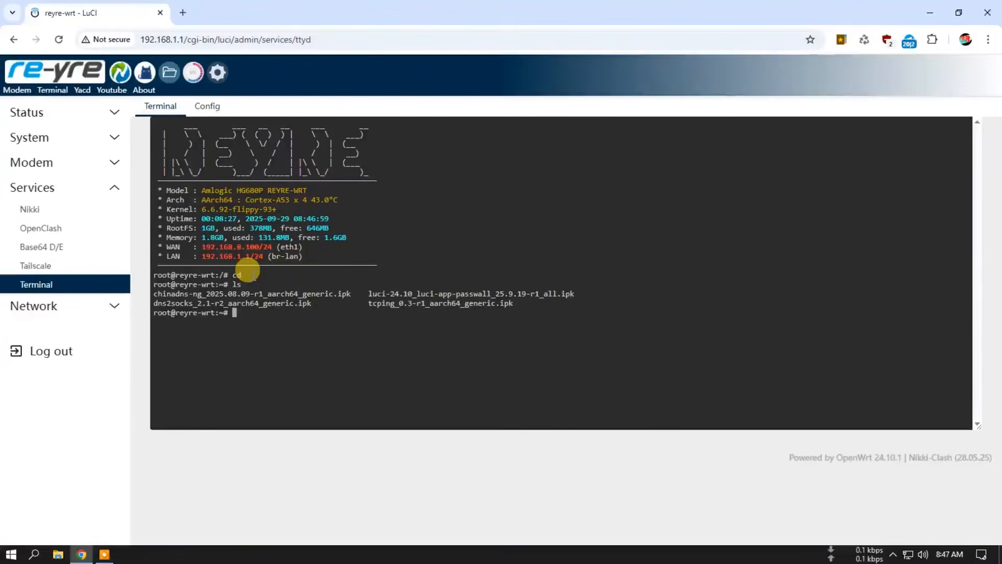
# Step: Refresh the package lists with opkg update and check the command's output
pyautogui.write('opkg u')
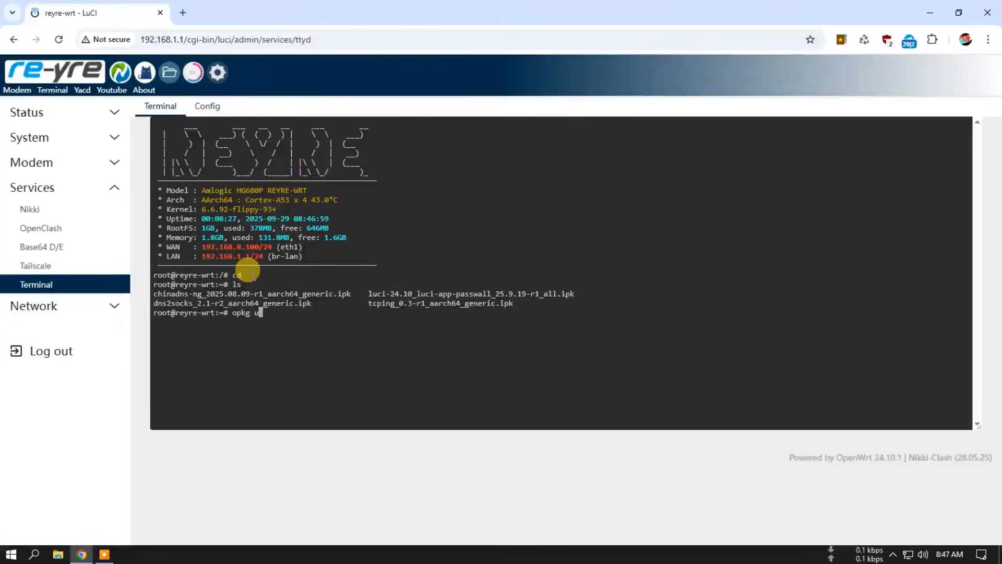
pyautogui.write('pdate')
pyautogui.press('Return')
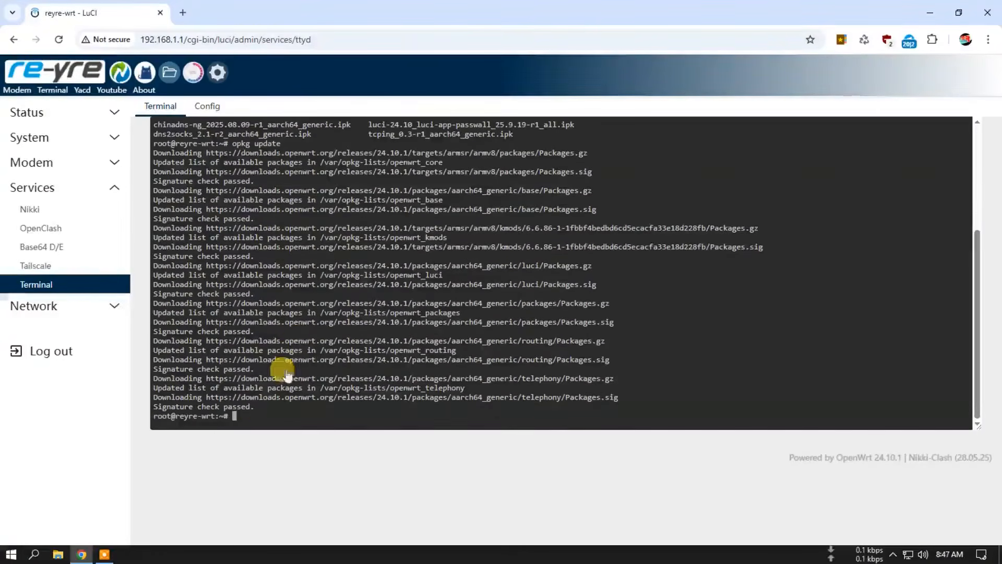
pyautogui.scroll(5, 301, 312)
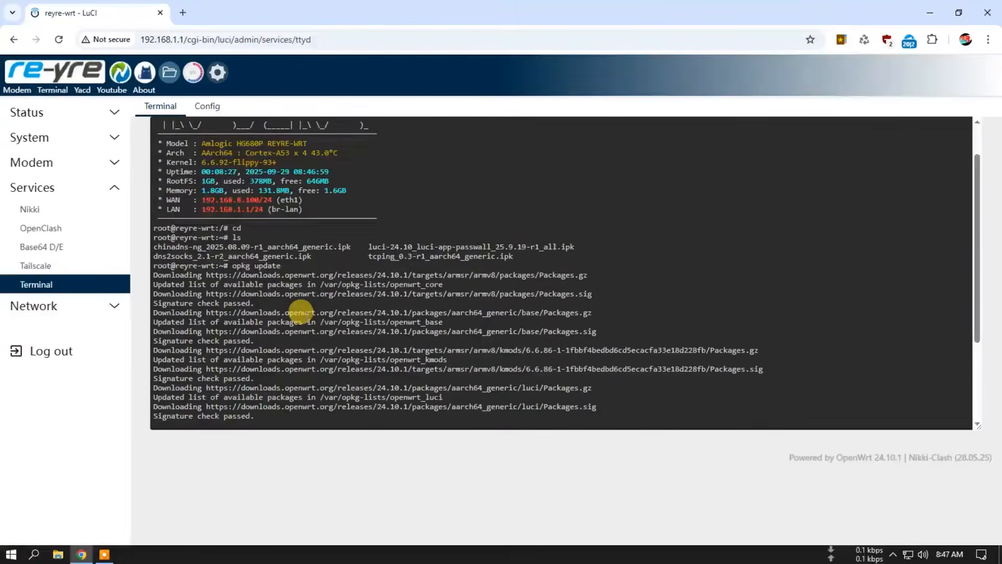
pyautogui.scroll(-5, 300, 313)
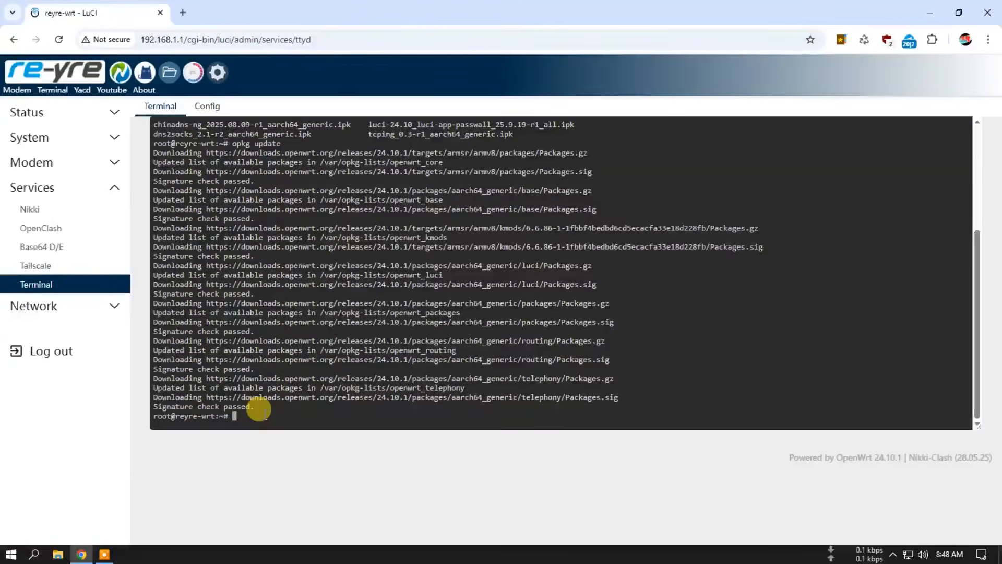
pyautogui.write('opkg i')
pyautogui.write('nstall')
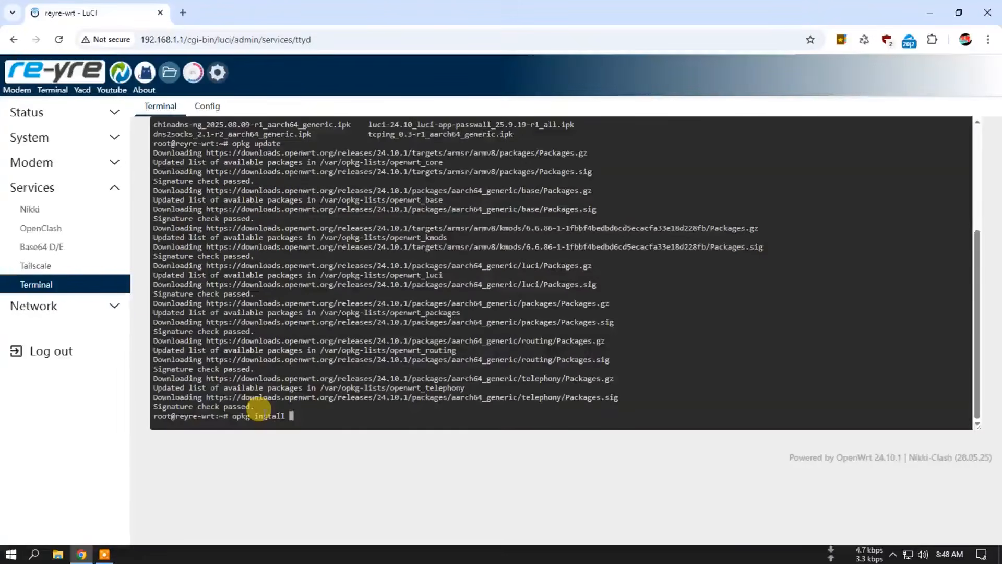
pyautogui.press('Return')
pyautogui.write('8')
pyautogui.scroll(9, 288, 355)
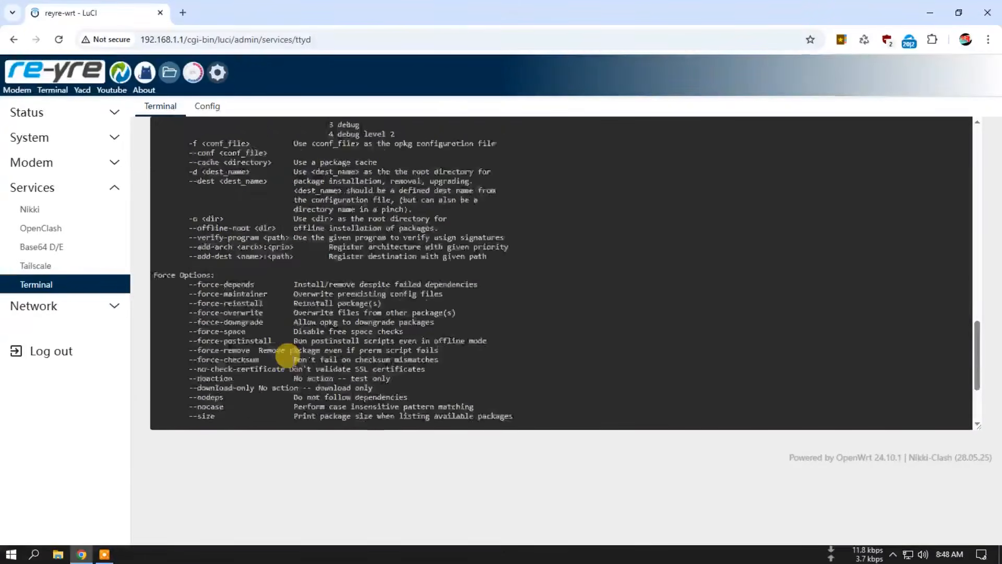
pyautogui.scroll(11, 289, 355)
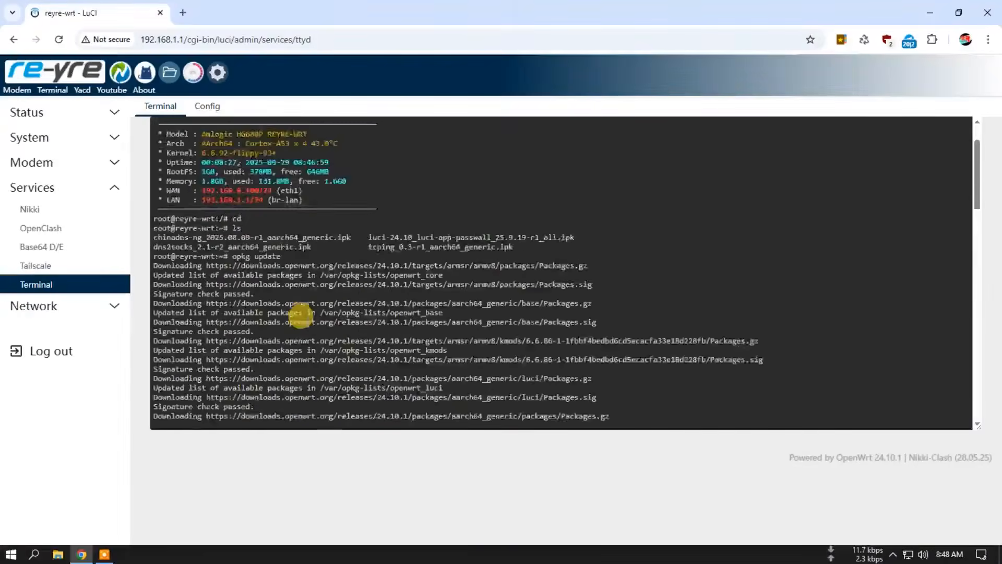
pyautogui.scroll(-2, 289, 340)
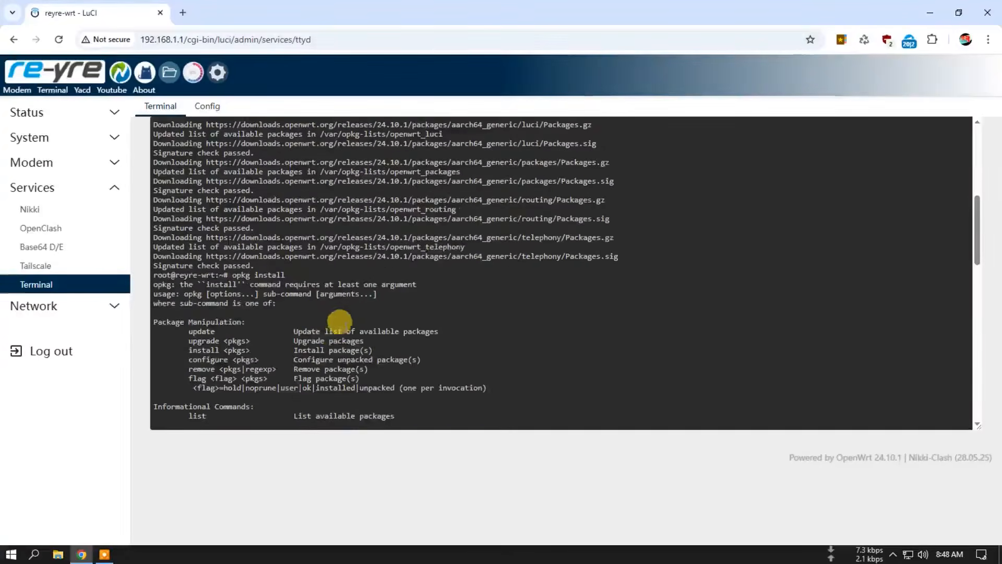
pyautogui.scroll(-13, 348, 322)
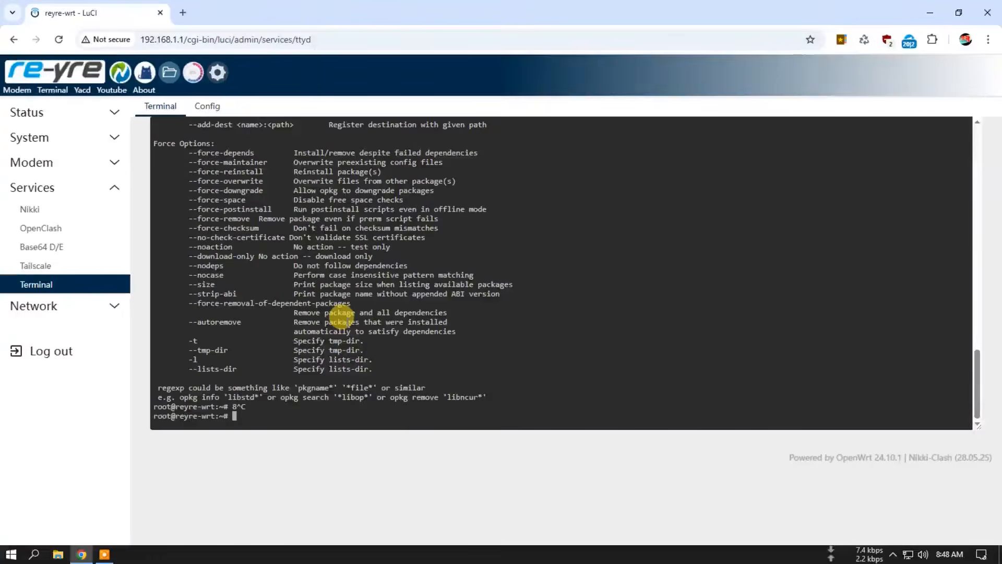
# Step: Clear the terminal screen and install all uploaded packages with opkg install *.ipk
pyautogui.write('clear')
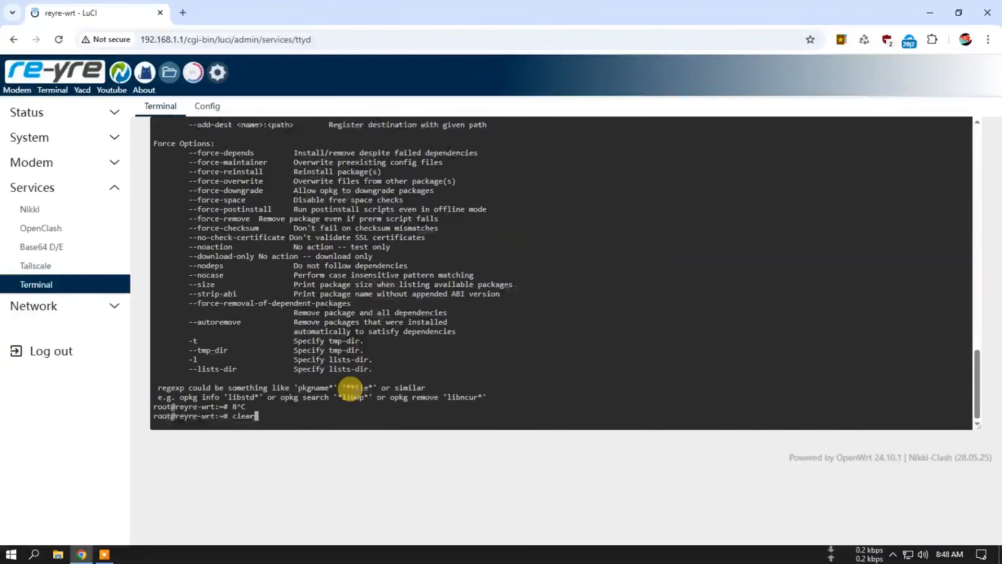
pyautogui.press('Return')
pyautogui.write('opk')
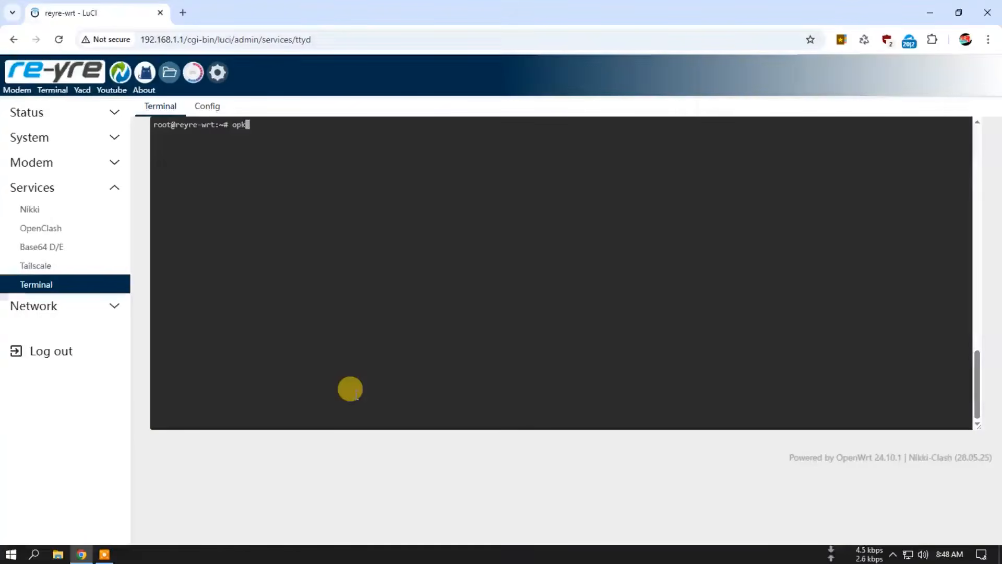
pyautogui.write('g install *.ipk')
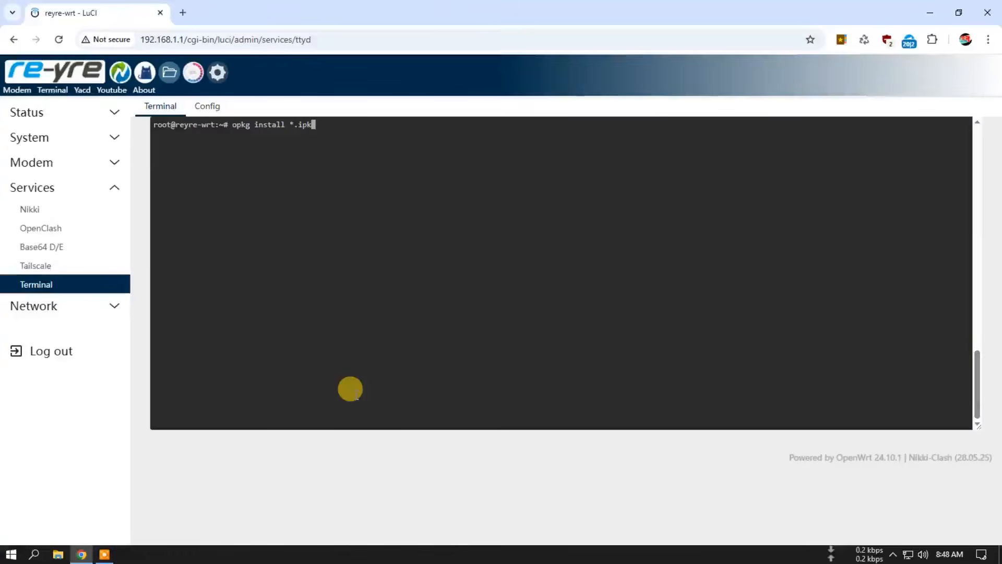
pyautogui.press('Return')
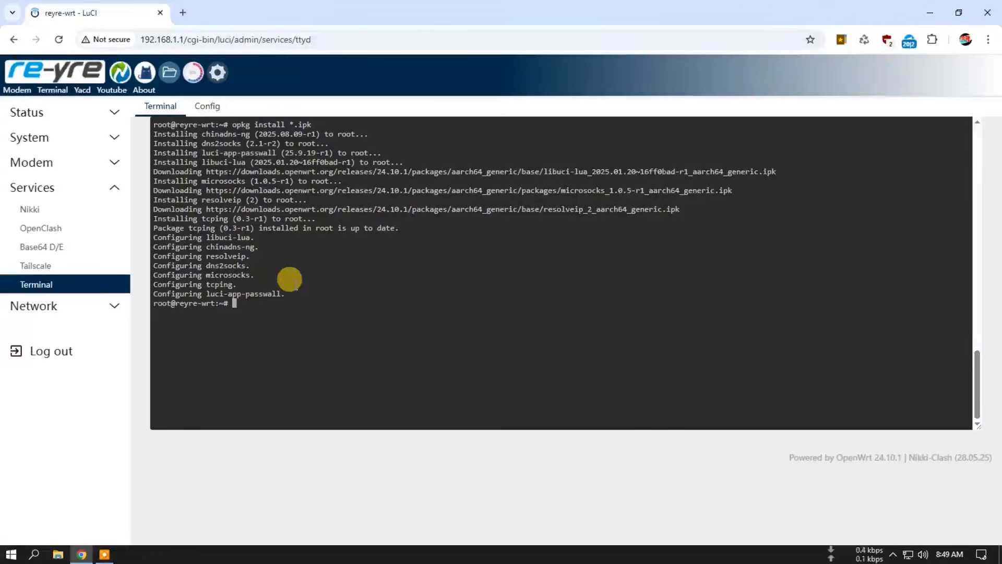
# Step: Load the router's LuCI overview in a new browser tab and open the Pass Wall service page
pyautogui.rightClick(60, 75)
pyautogui.click(83, 83)
pyautogui.click(220, 8)
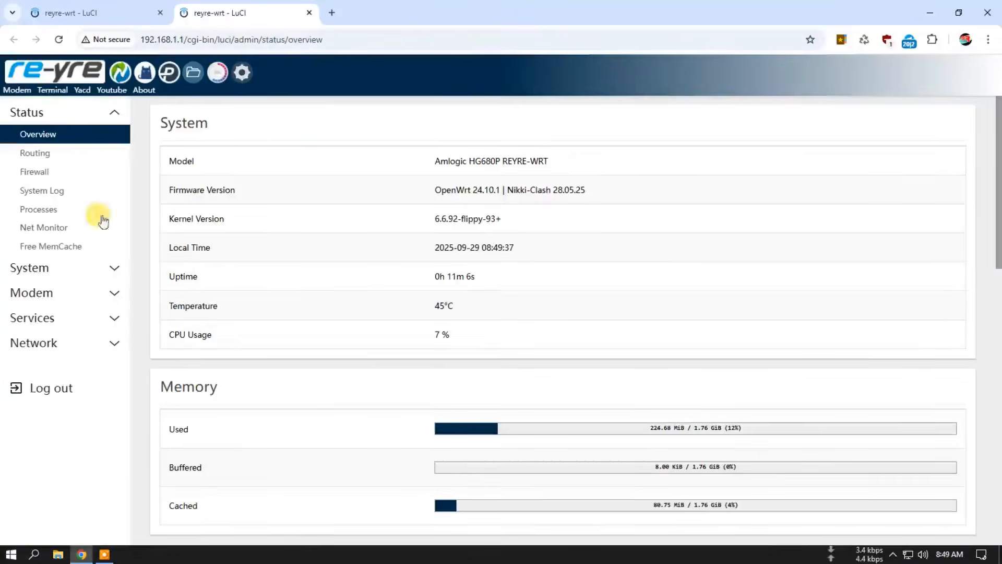
pyautogui.click(66, 317)
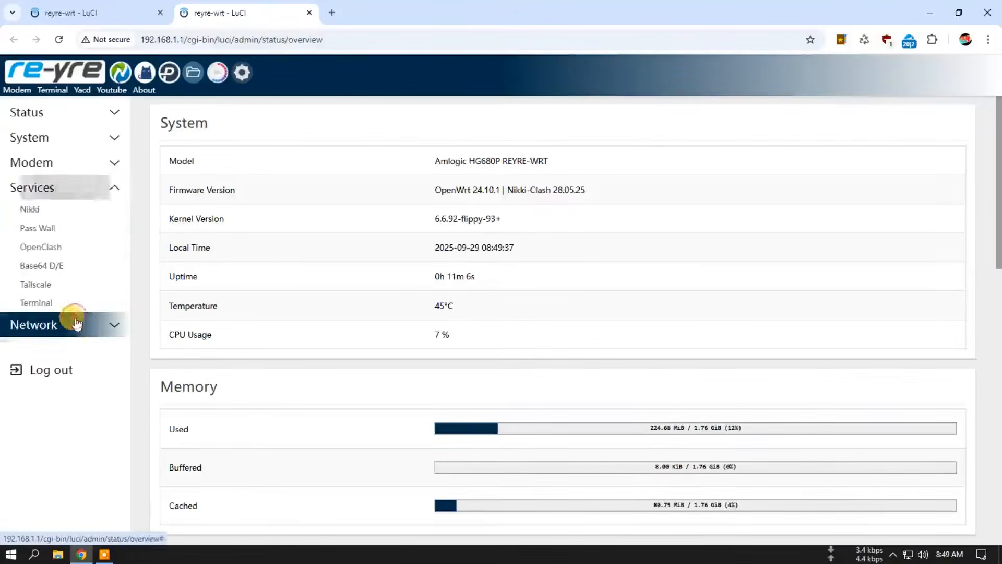
pyautogui.click(61, 228)
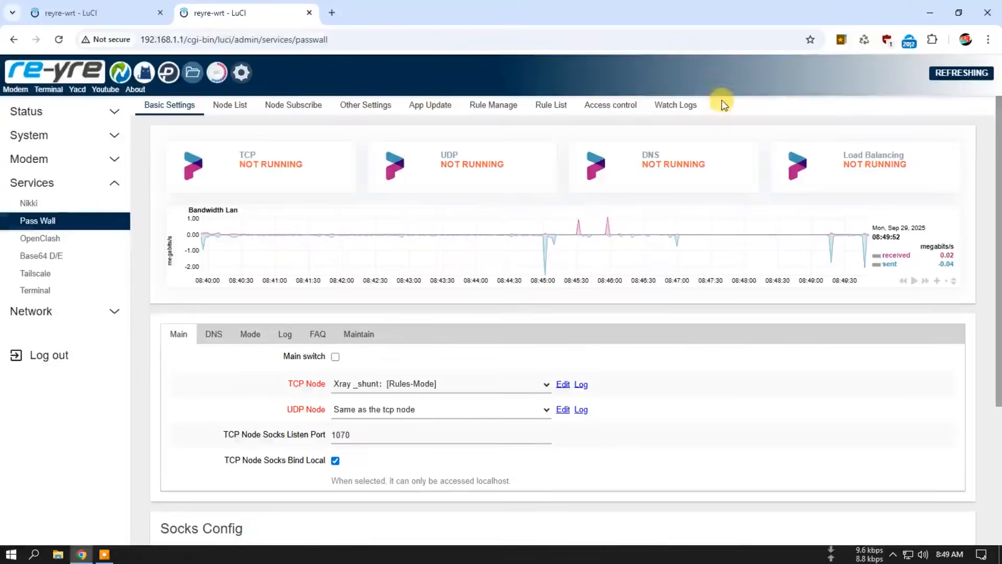
# Step: Review PassWall's delay and forwarding options in Other Settings
pyautogui.click(374, 108)
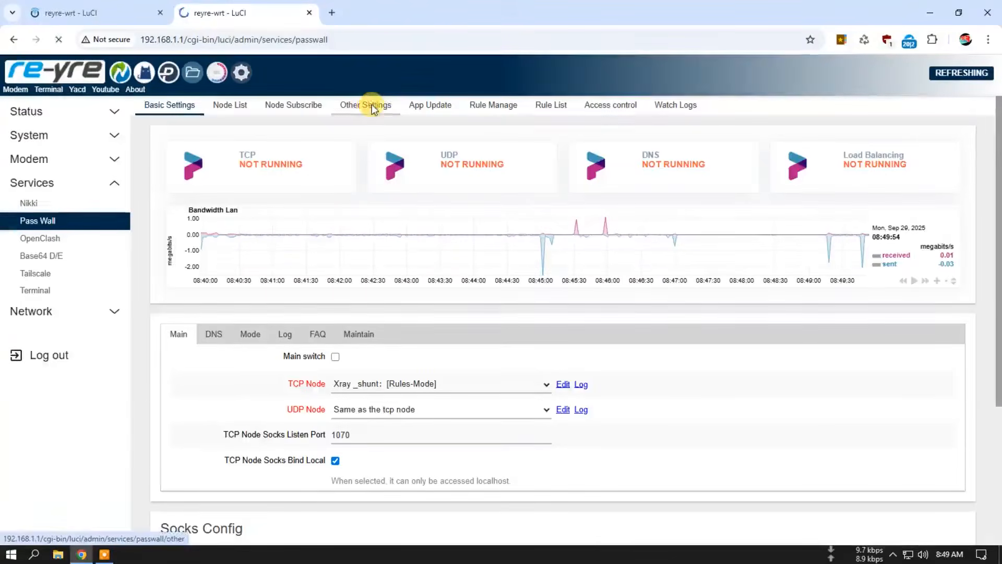
pyautogui.scroll(-2, 279, 317)
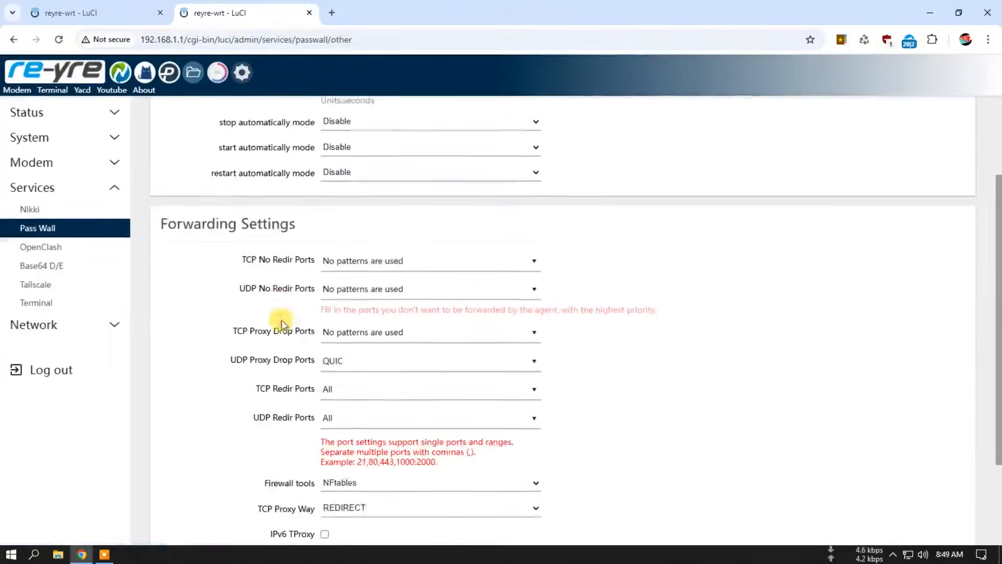
pyautogui.scroll(-3, 360, 410)
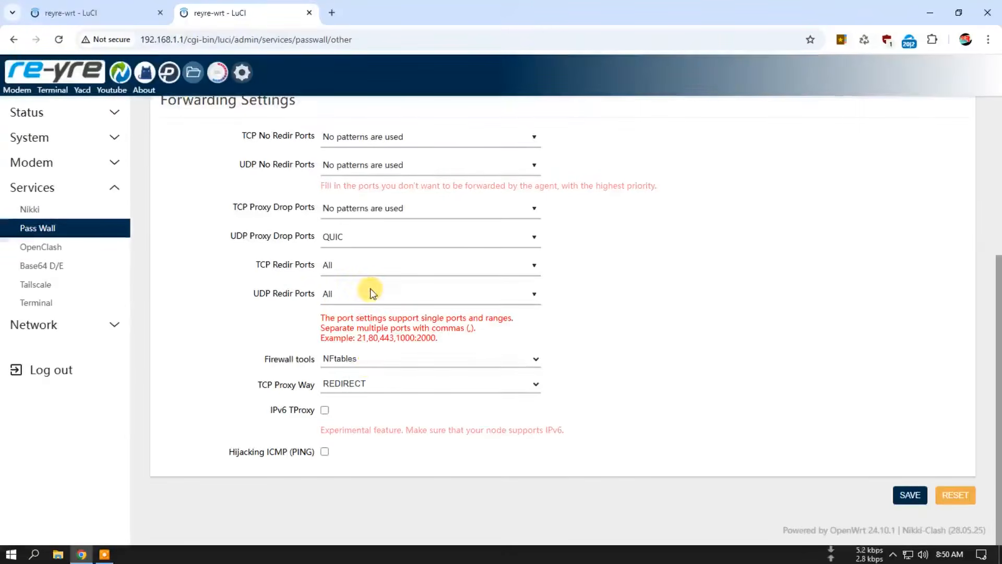
pyautogui.scroll(5, 370, 290)
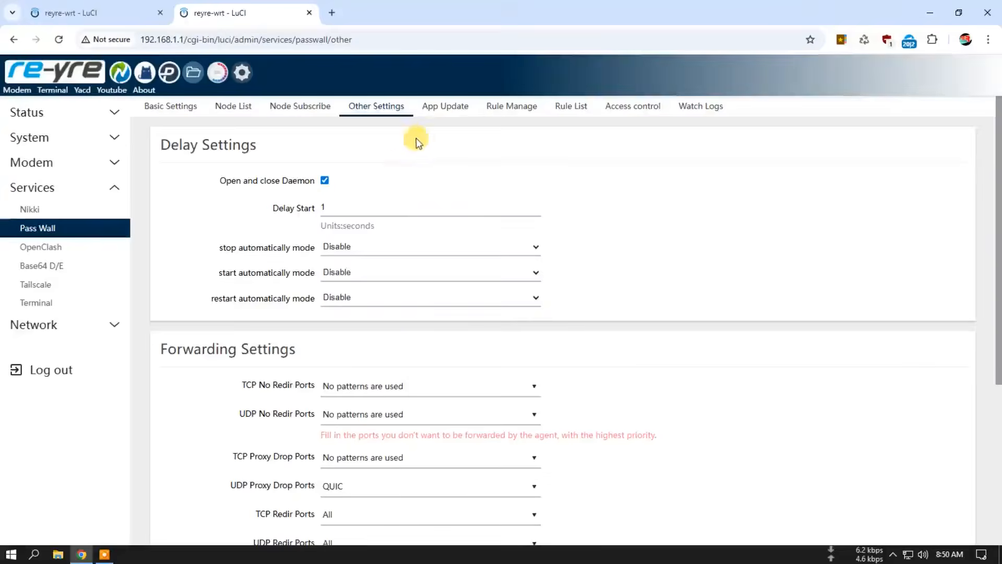
# Step: Install Geoview from PassWall's App Update page and check ChinaDNS-NG for an update
pyautogui.click(448, 111)
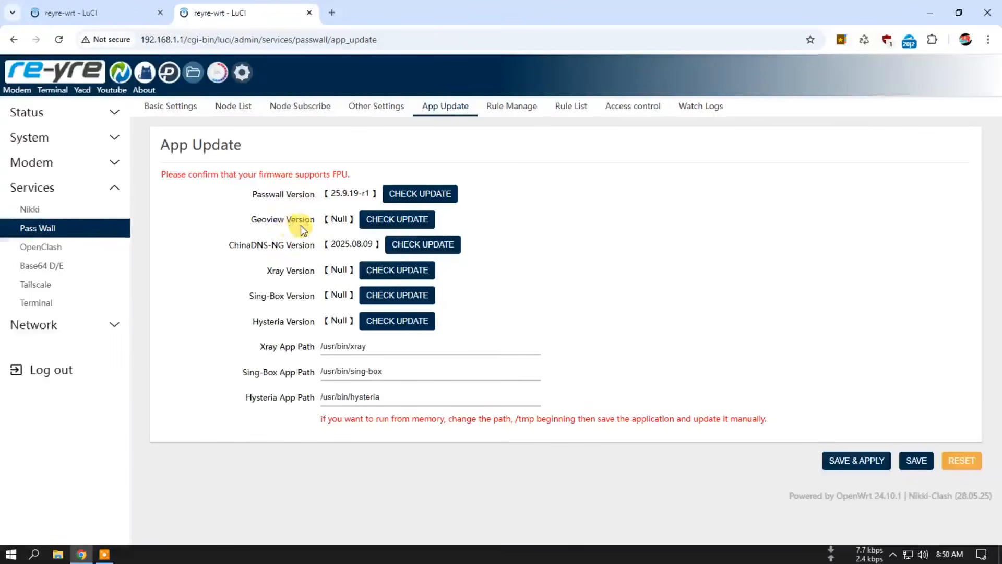
pyautogui.click(377, 220)
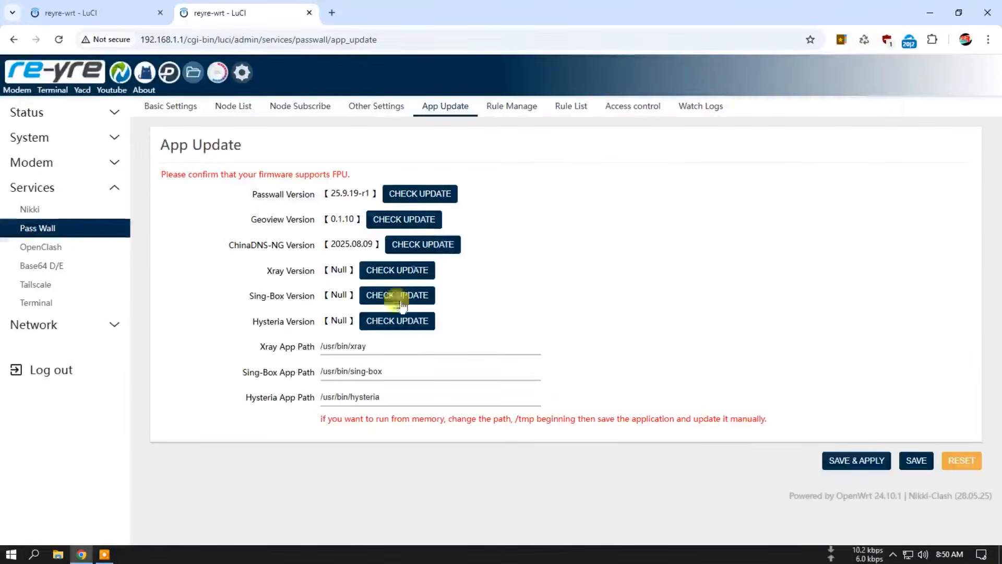
pyautogui.click(442, 243)
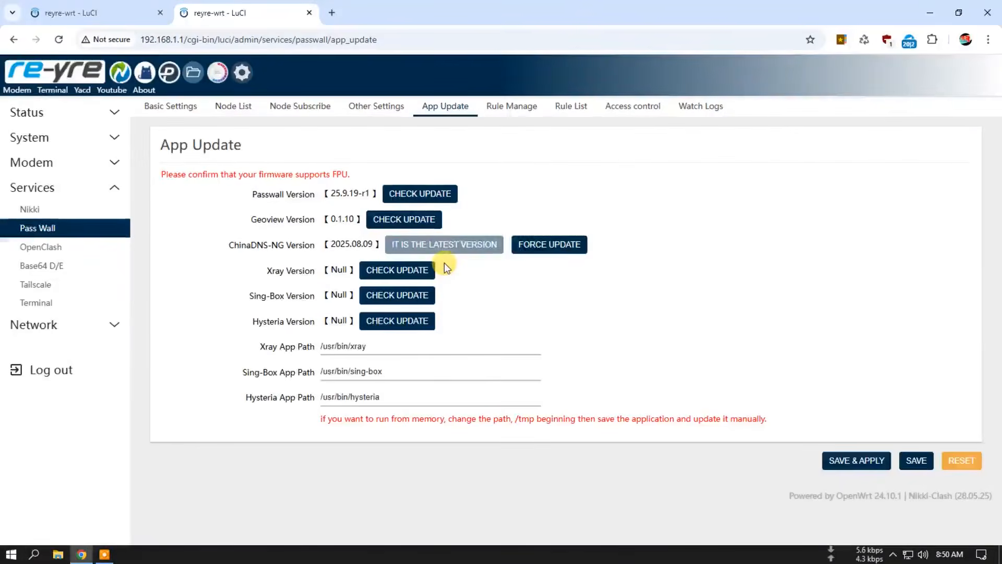
# Step: Install the Xray and Sing-Box cores from PassWall's App Update page
pyautogui.click(393, 276)
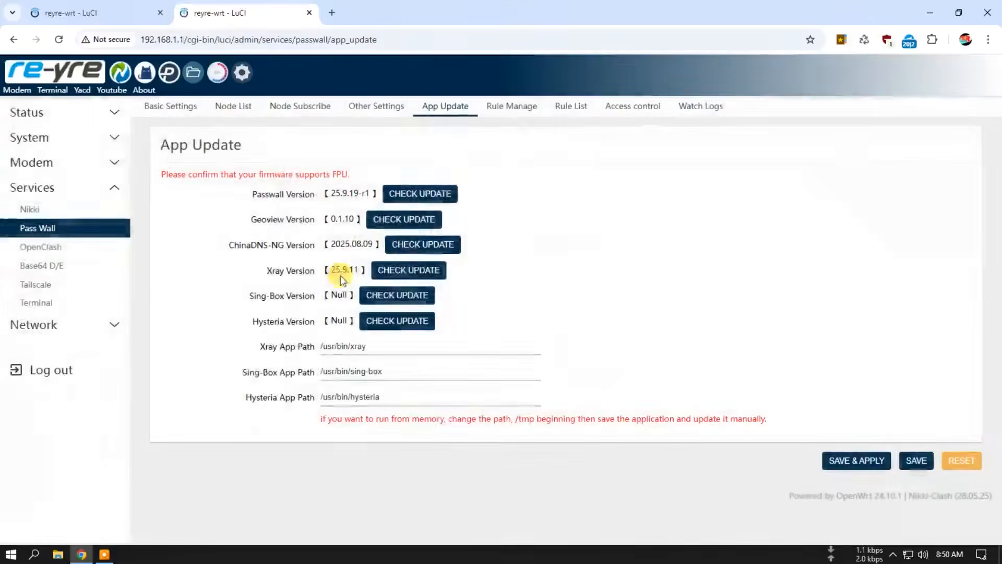
pyautogui.click(394, 295)
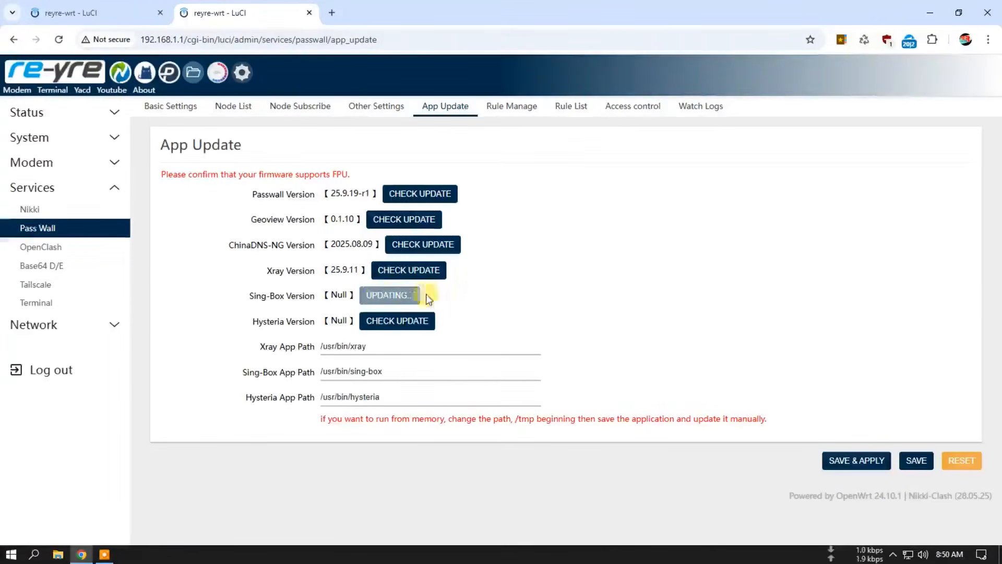
pyautogui.click(412, 296)
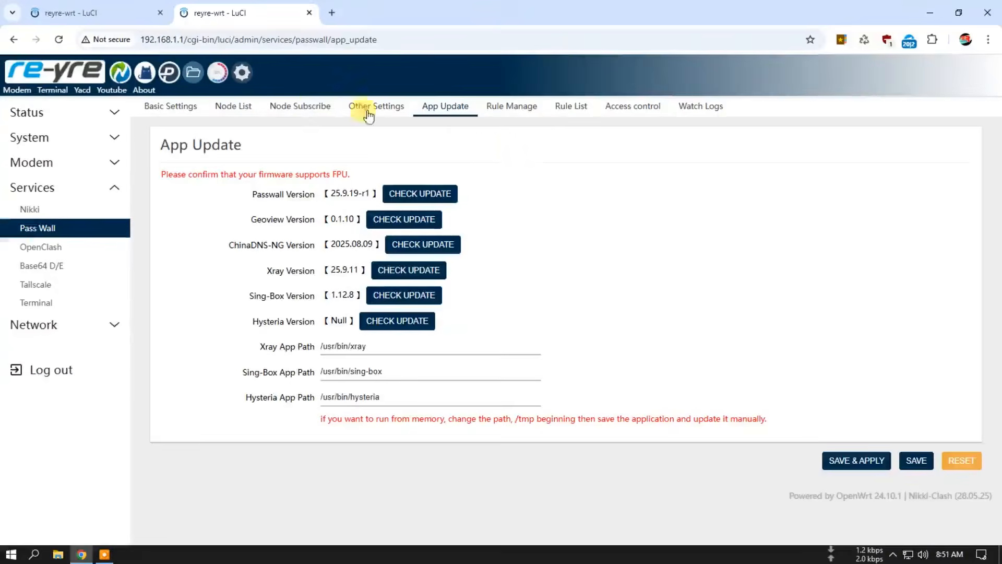
# Step: Review PassWall's node list and the main node assignments in Basic Settings
pyautogui.click(242, 110)
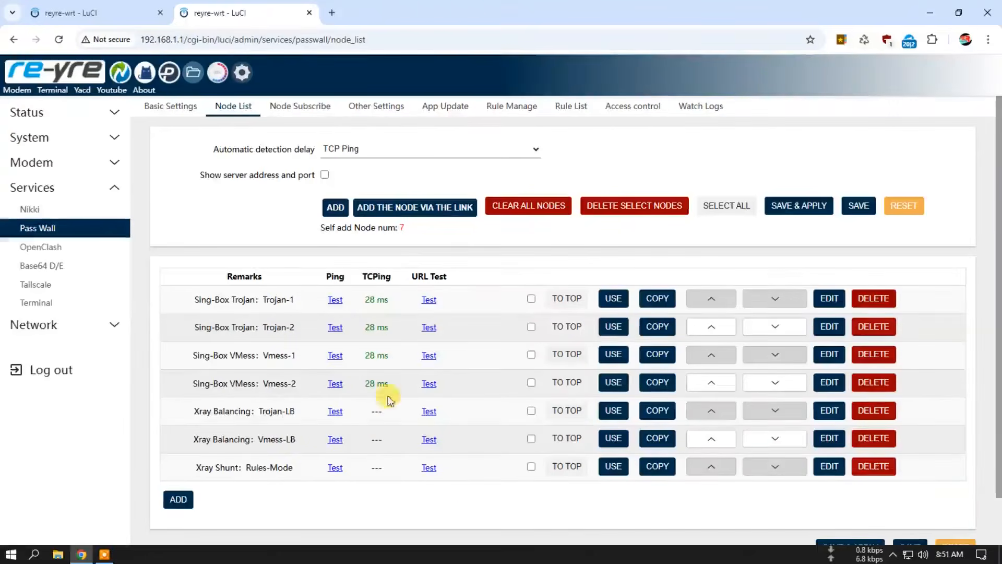
pyautogui.click(173, 108)
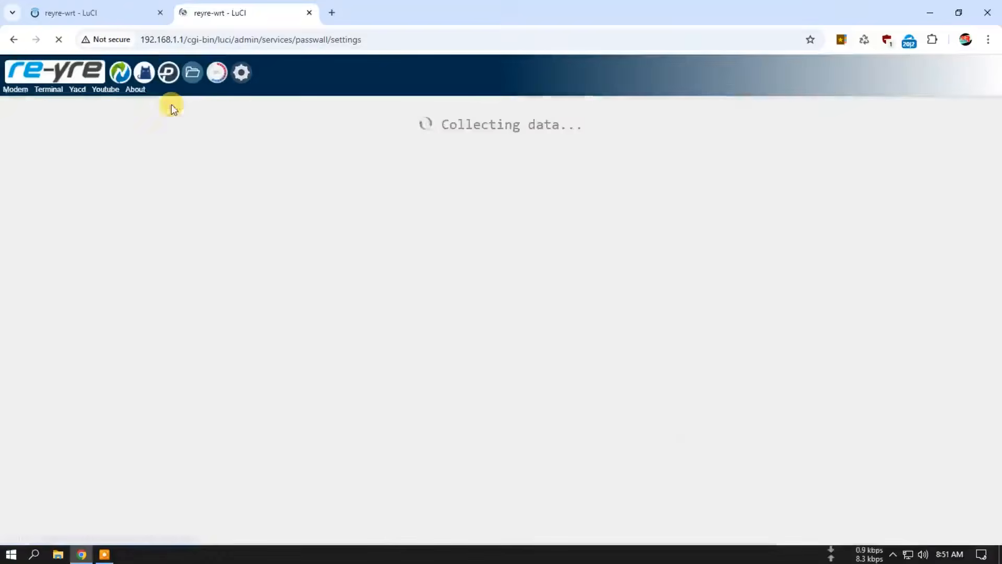
pyautogui.scroll(-2, 401, 245)
pyautogui.scroll(-4, 405, 252)
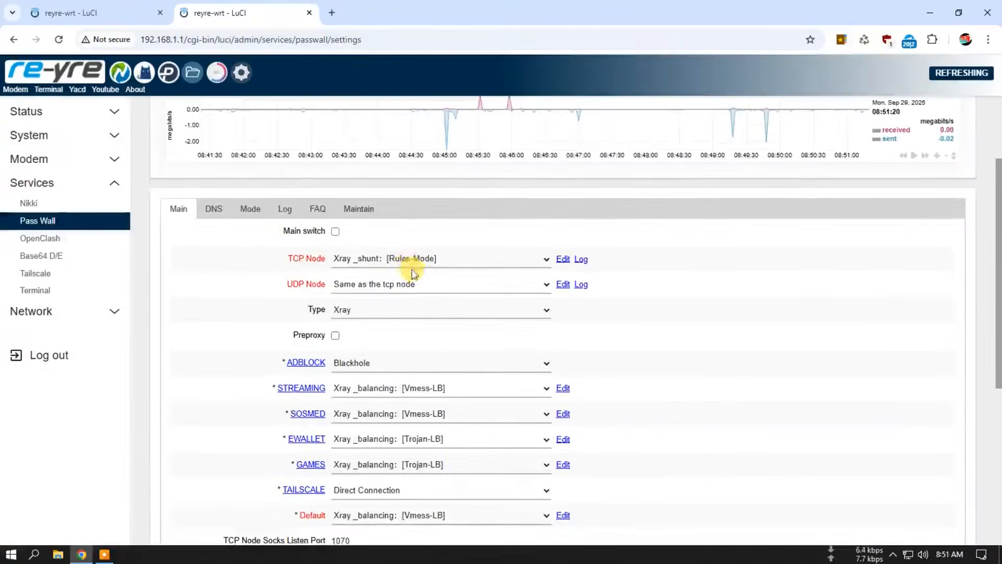
pyautogui.scroll(4, 425, 162)
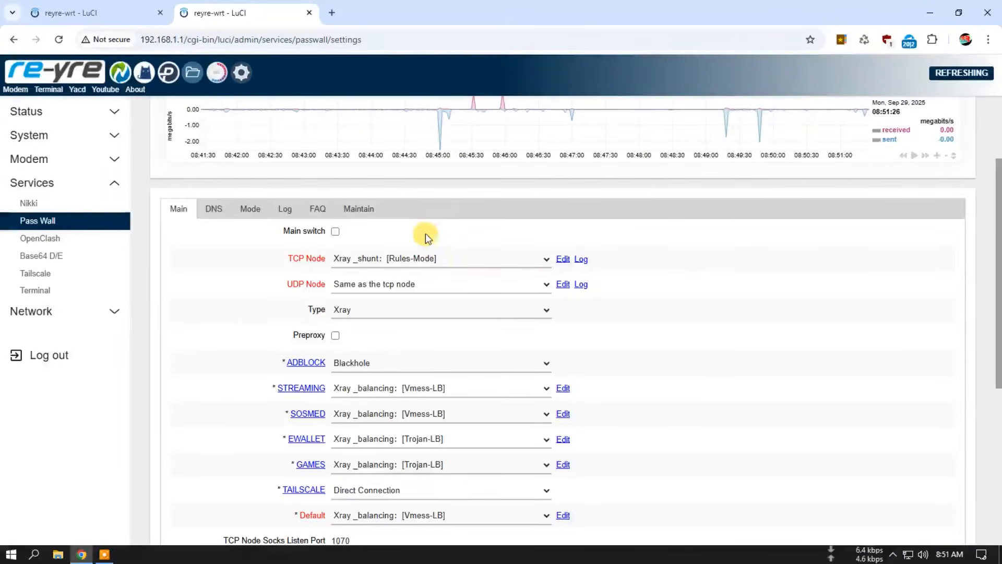
# Step: Enable PassWall's main switch, keeping the Rules-Mode TCP node, and save and apply the settings
pyautogui.click(335, 231)
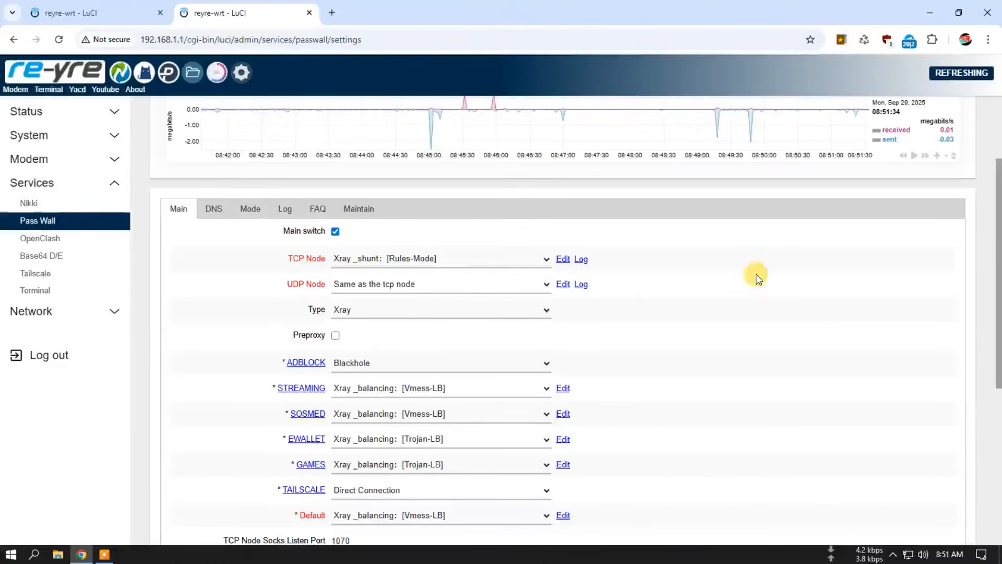
pyautogui.scroll(-6, 826, 331)
pyautogui.click(841, 495)
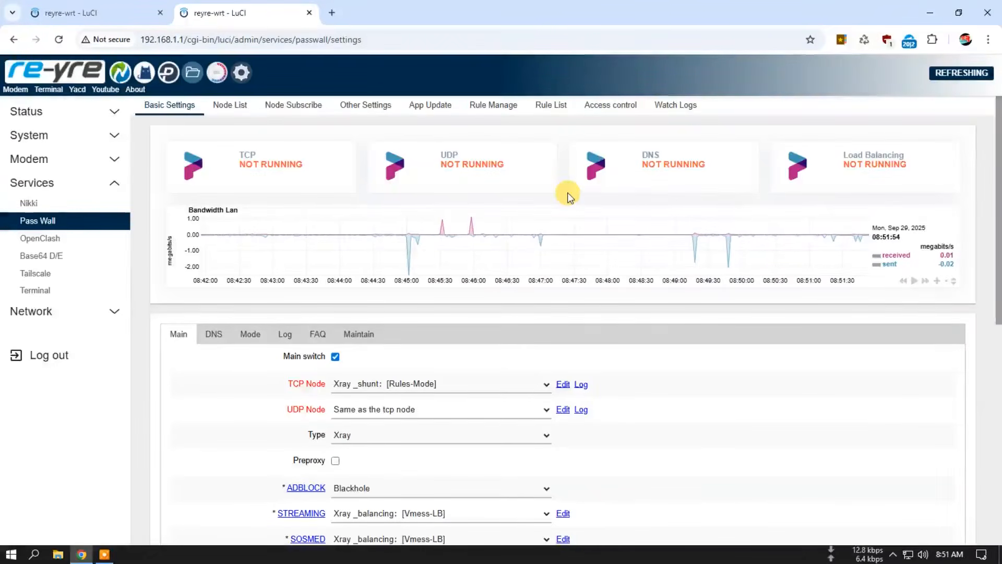
# Step: Check PassWall's run log and return to the Basic Settings page
pyautogui.click(688, 105)
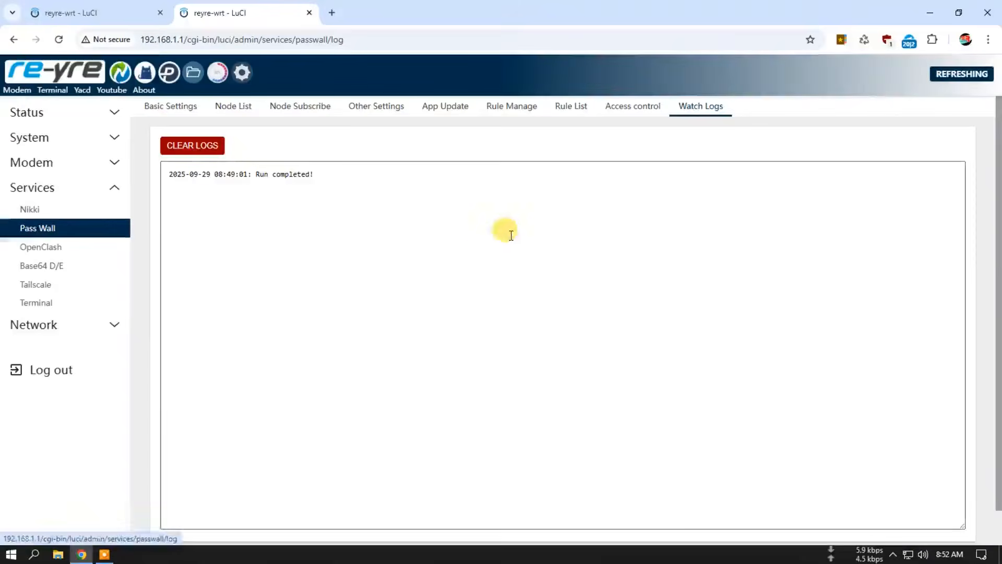
pyautogui.click(175, 106)
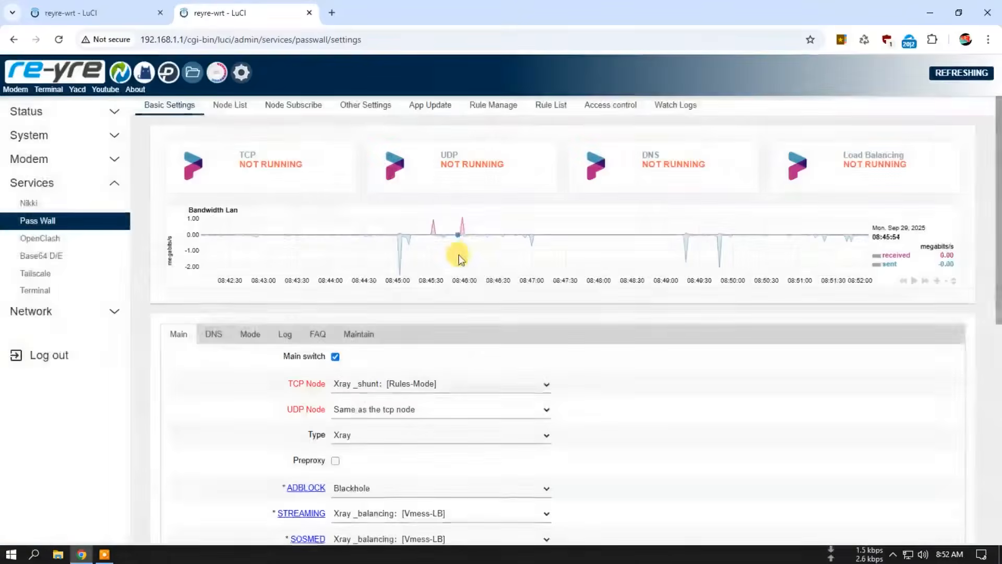
pyautogui.scroll(-1, 653, 387)
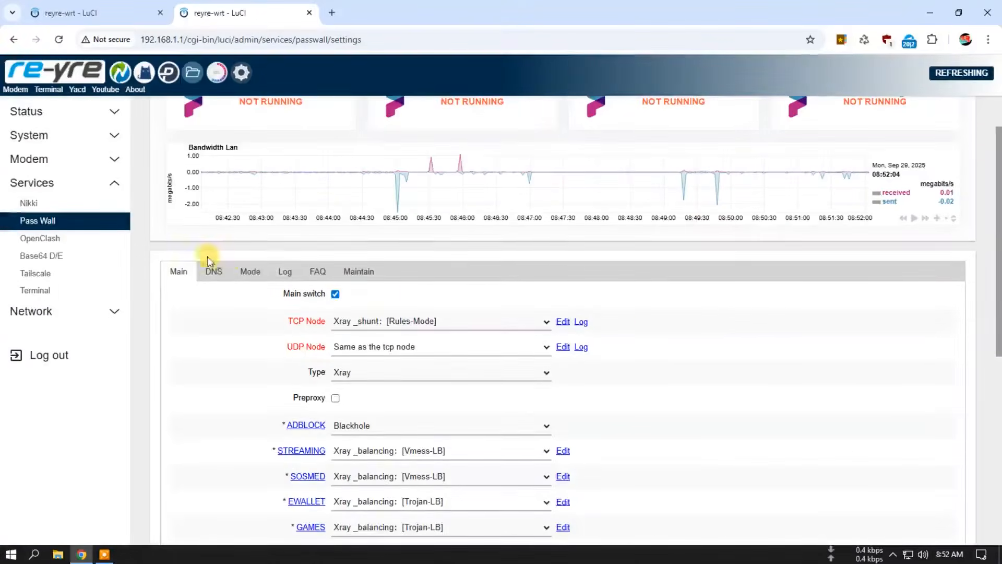
# Step: Examine PassWall's DNS, Mode, Log, FAQ and Maintain settings and return to the Main section
pyautogui.click(210, 272)
pyautogui.scroll(-2, 209, 302)
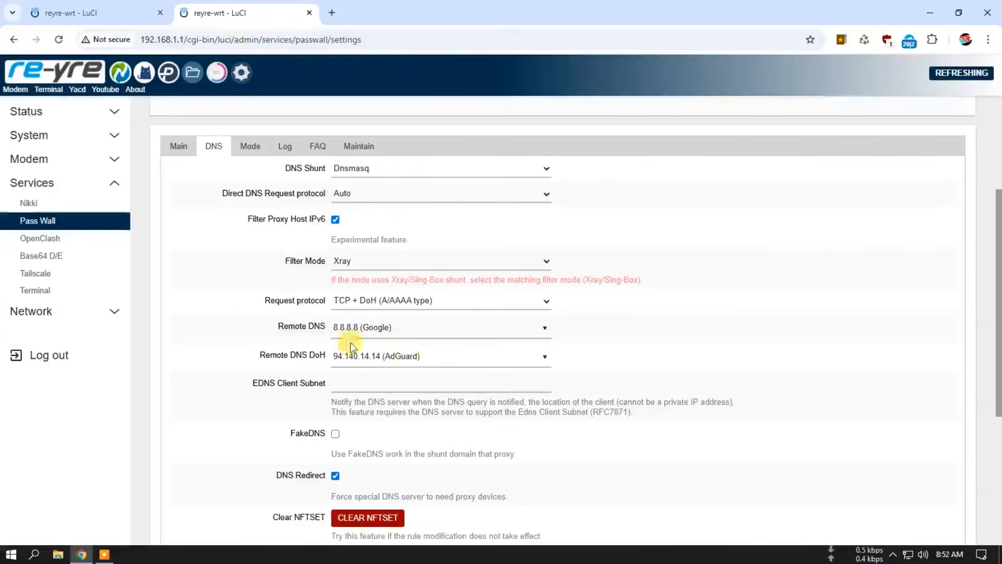
pyautogui.scroll(1, 251, 292)
pyautogui.click(270, 218)
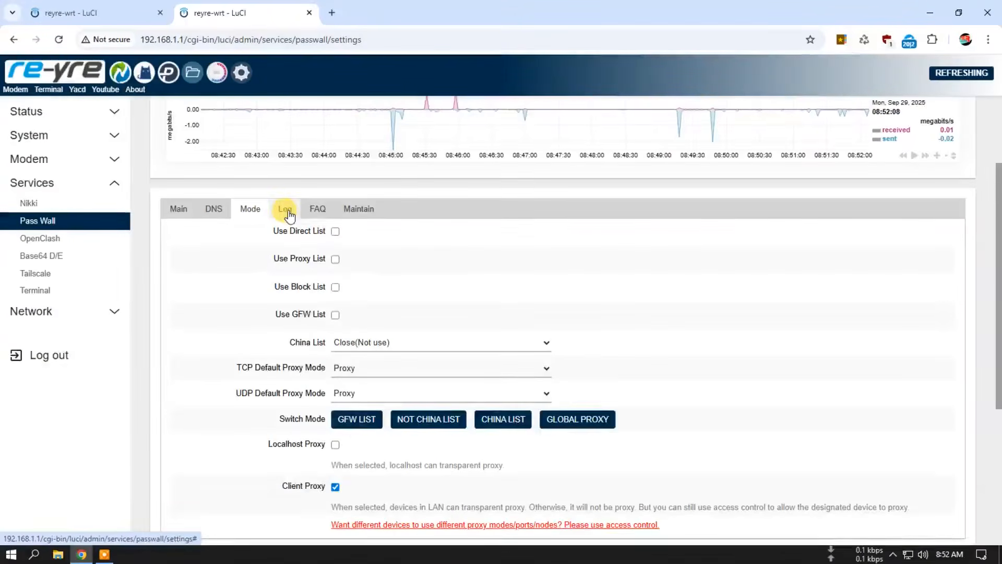
pyautogui.click(289, 214)
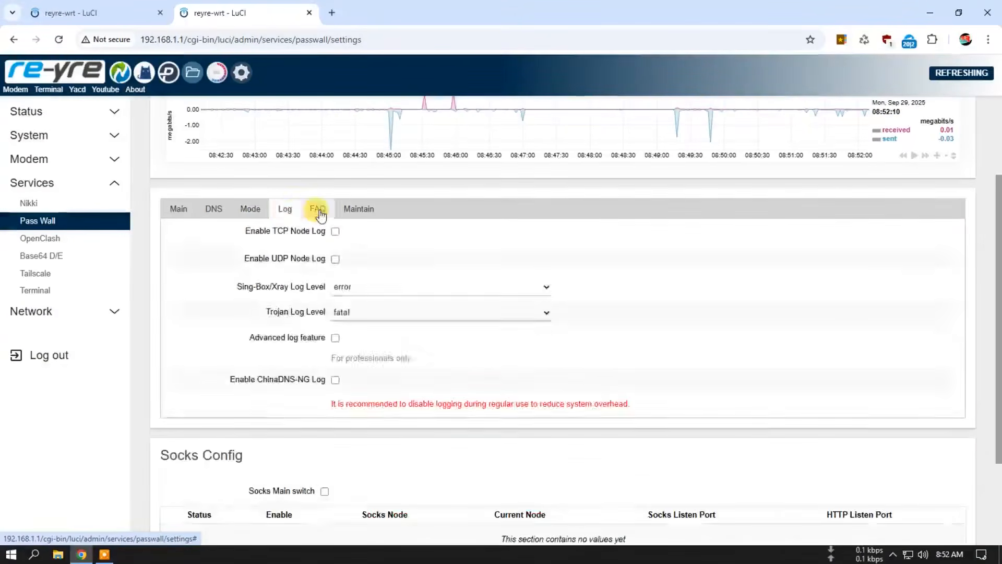
pyautogui.click(317, 209)
pyautogui.click(358, 209)
pyautogui.click(192, 212)
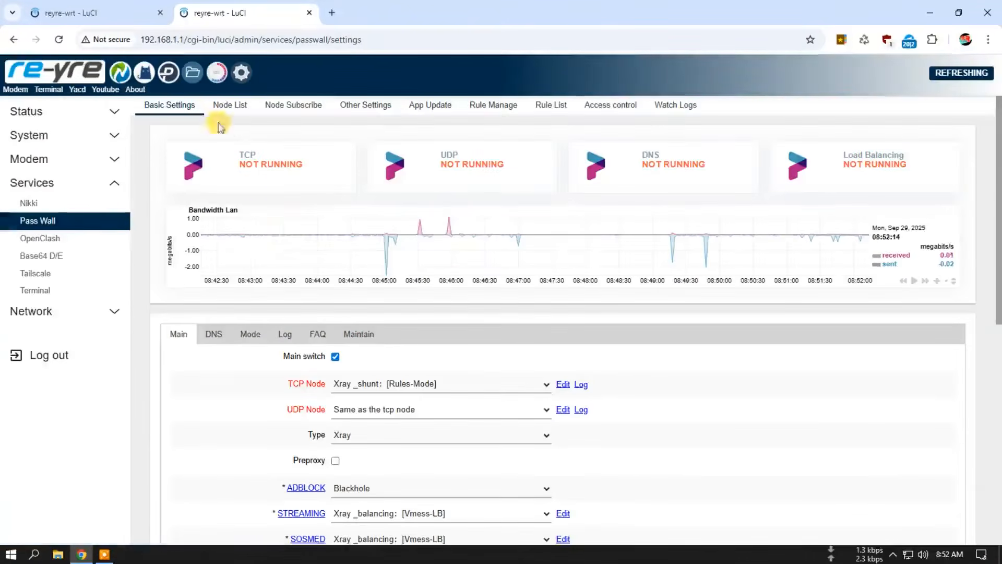
# Step: Restart PassWall by turning its main switch off and on again in Basic Settings, saving and applying each change
pyautogui.click(175, 105)
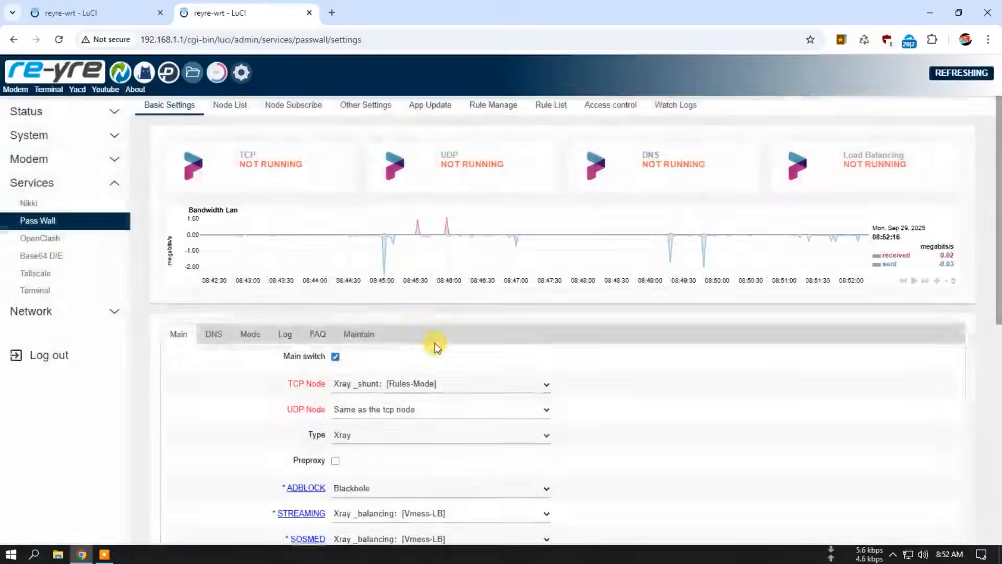
pyautogui.click(337, 358)
pyautogui.scroll(-7, 815, 433)
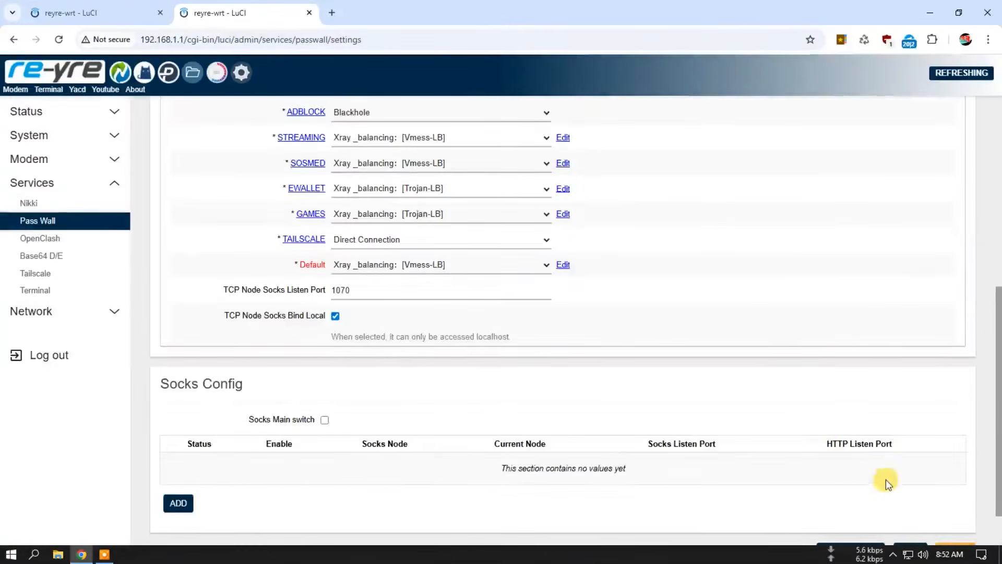
pyautogui.scroll(-2, 885, 478)
pyautogui.click(857, 500)
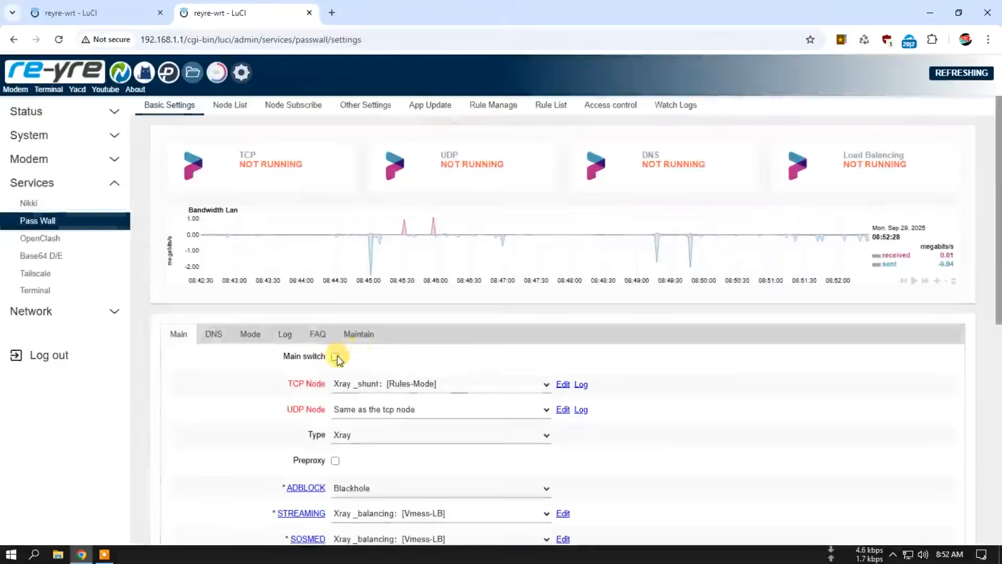
pyautogui.click(336, 356)
pyautogui.scroll(-8, 624, 377)
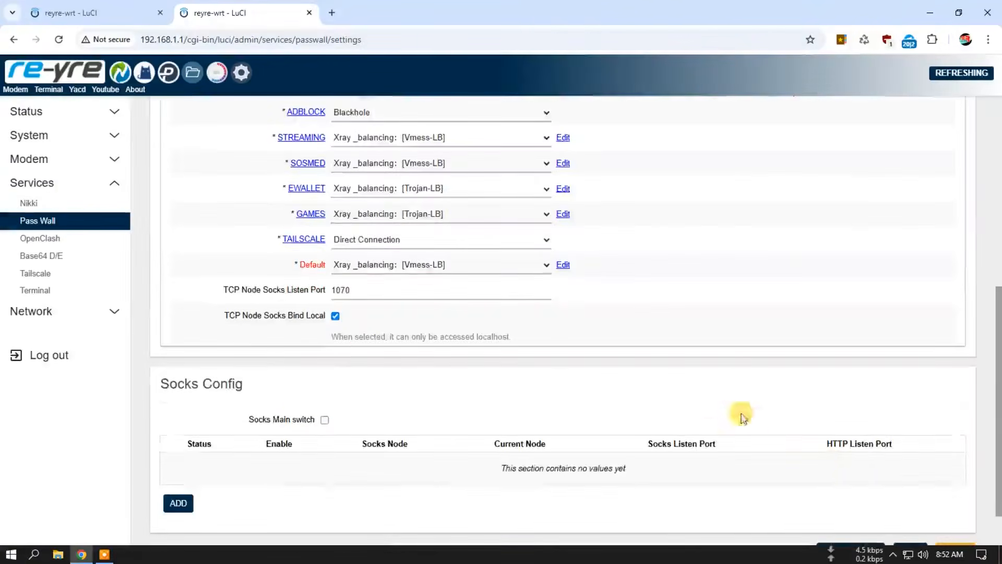
pyautogui.click(847, 495)
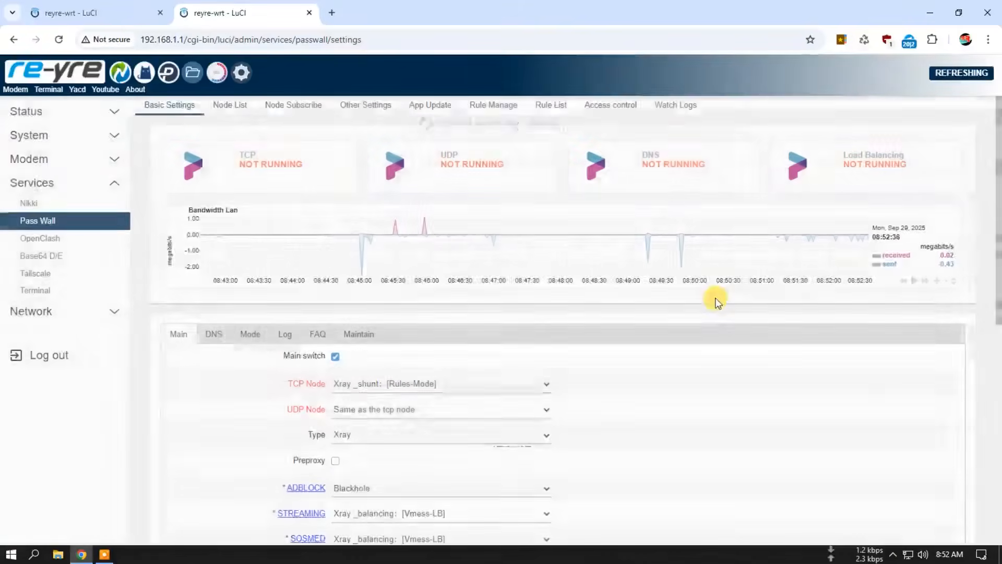
# Step: Check PassWall's run log, clear it and return to the Basic Settings page
pyautogui.click(676, 102)
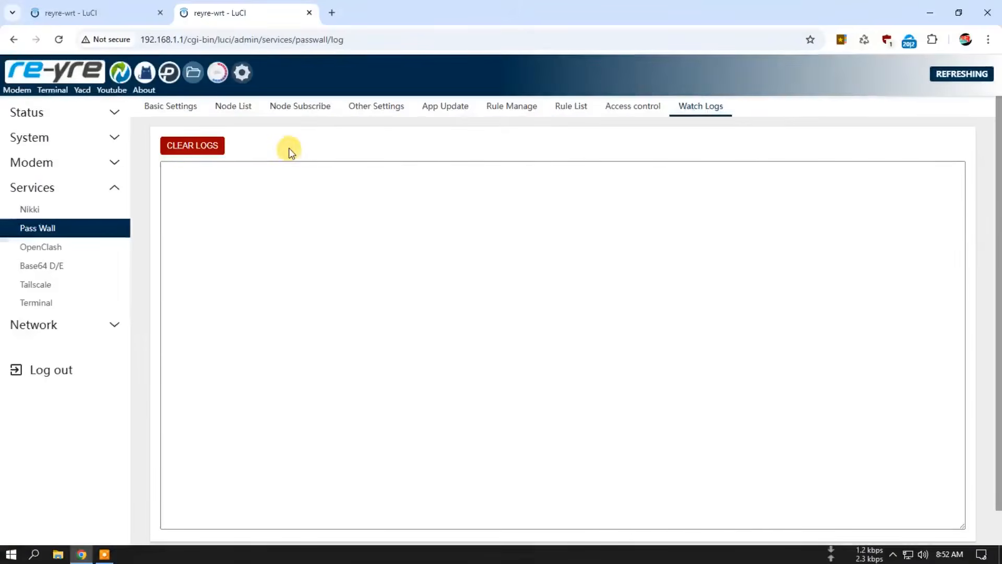
pyautogui.scroll(-1, 305, 258)
pyautogui.scroll(1, 308, 261)
pyautogui.click(172, 107)
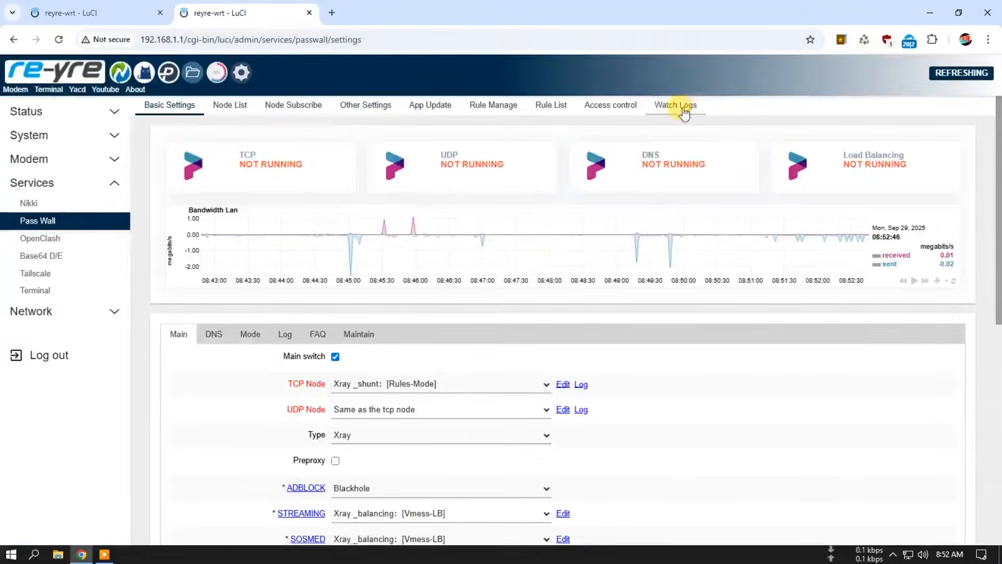
pyautogui.click(685, 110)
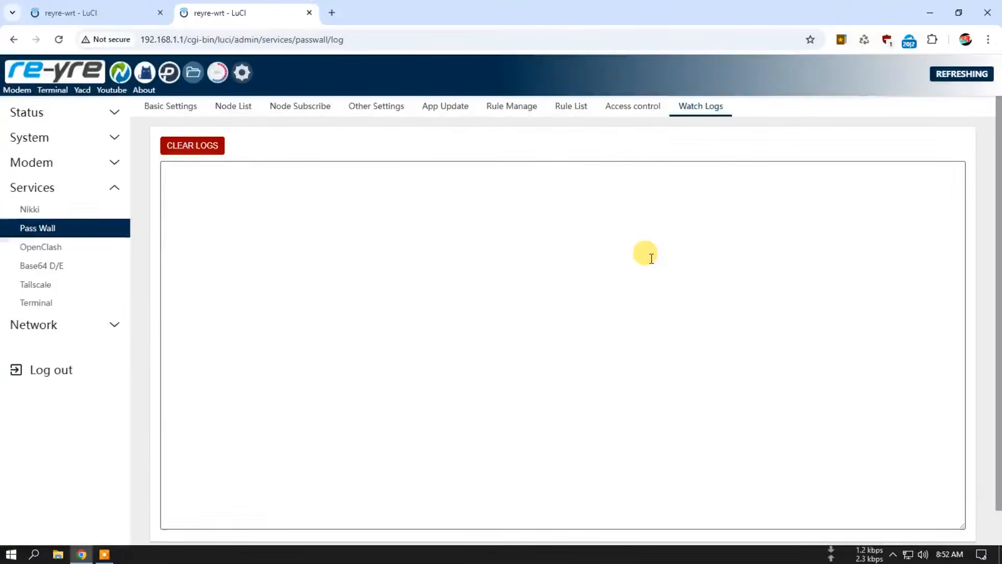
pyautogui.click(181, 145)
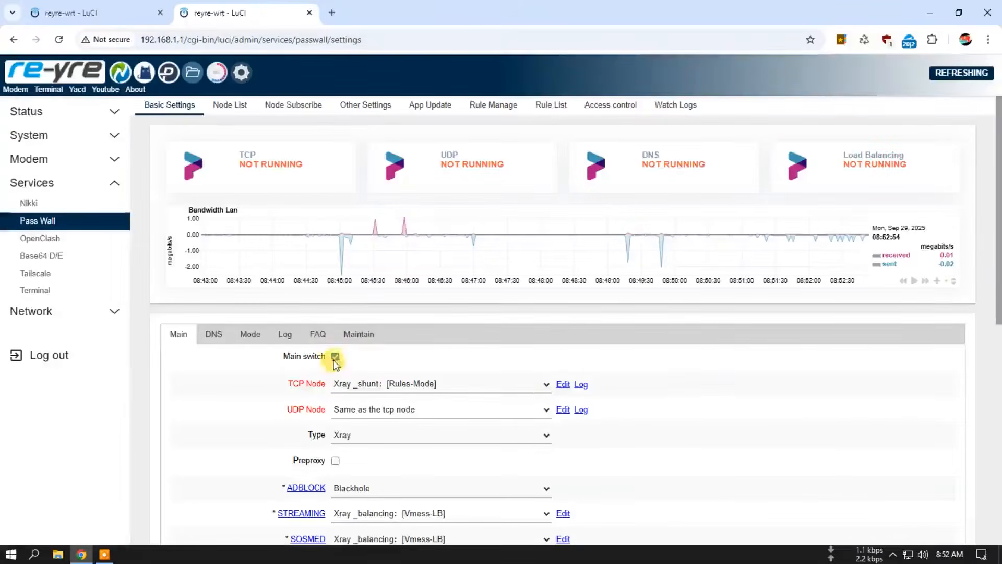
# Step: Turn off PassWall's main switch, save and apply the settings, and reboot the router
pyautogui.scroll(-8, 786, 385)
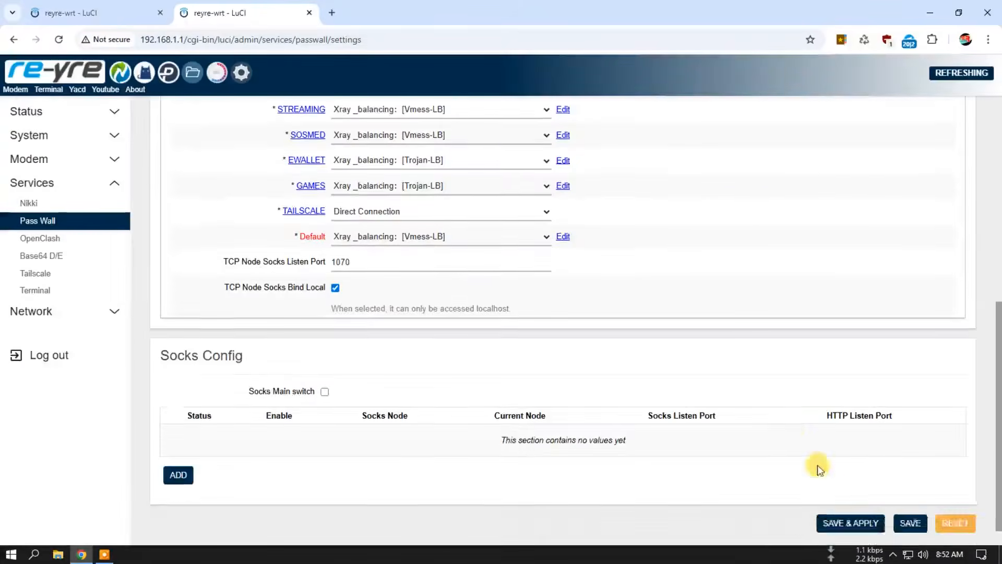
pyautogui.click(849, 497)
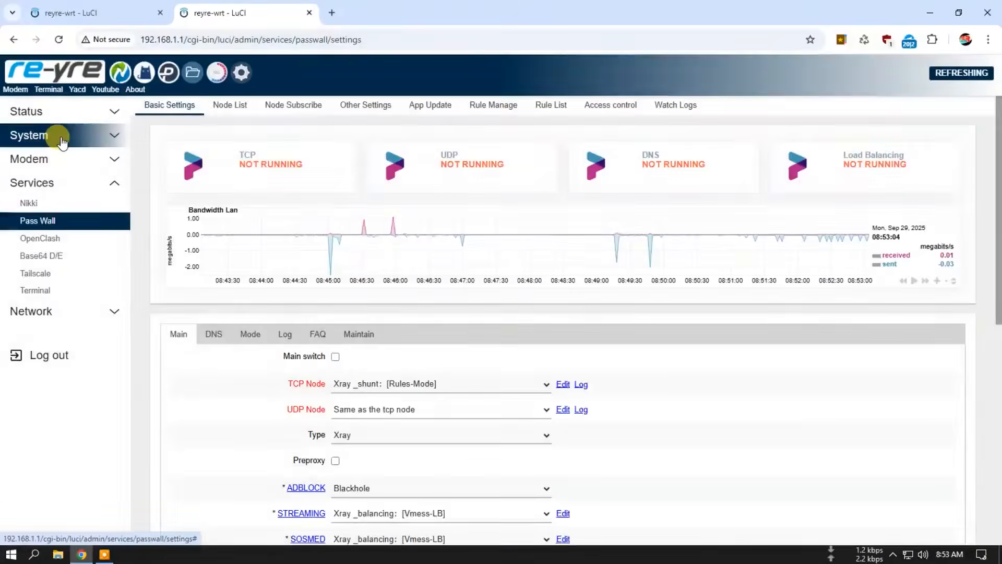
pyautogui.click(61, 141)
pyautogui.click(74, 330)
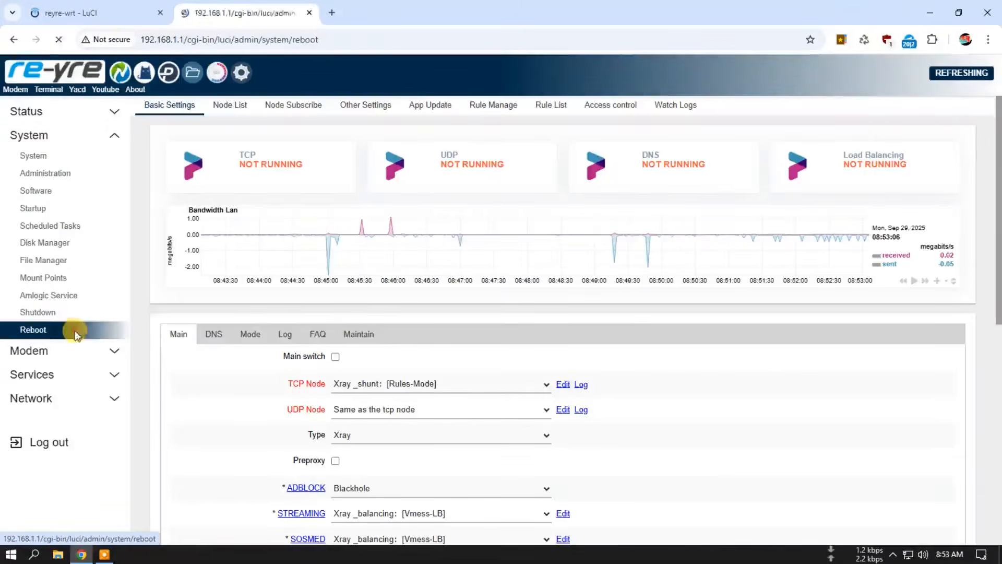
pyautogui.click(187, 168)
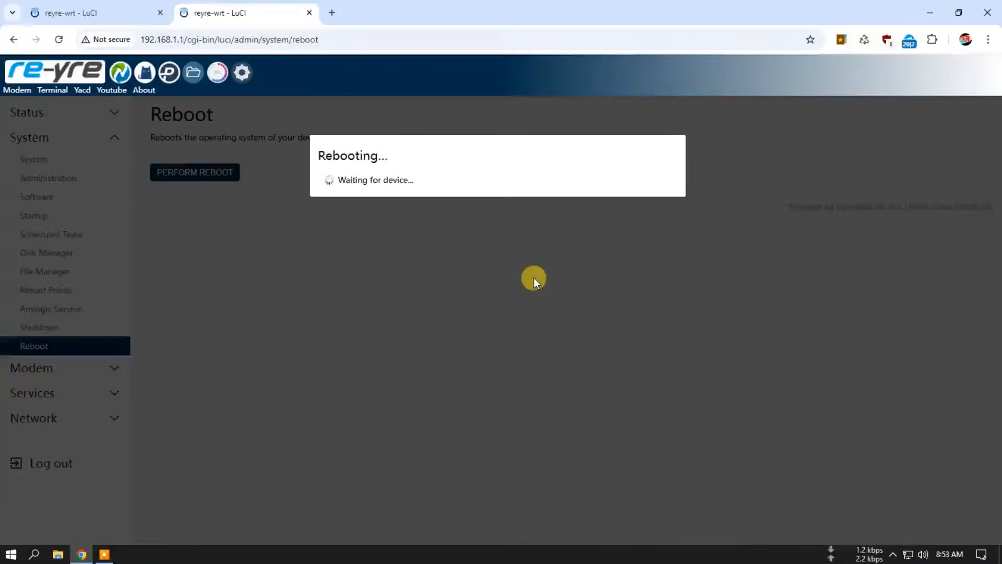
pyautogui.click(156, 9)
pyautogui.click(548, 121)
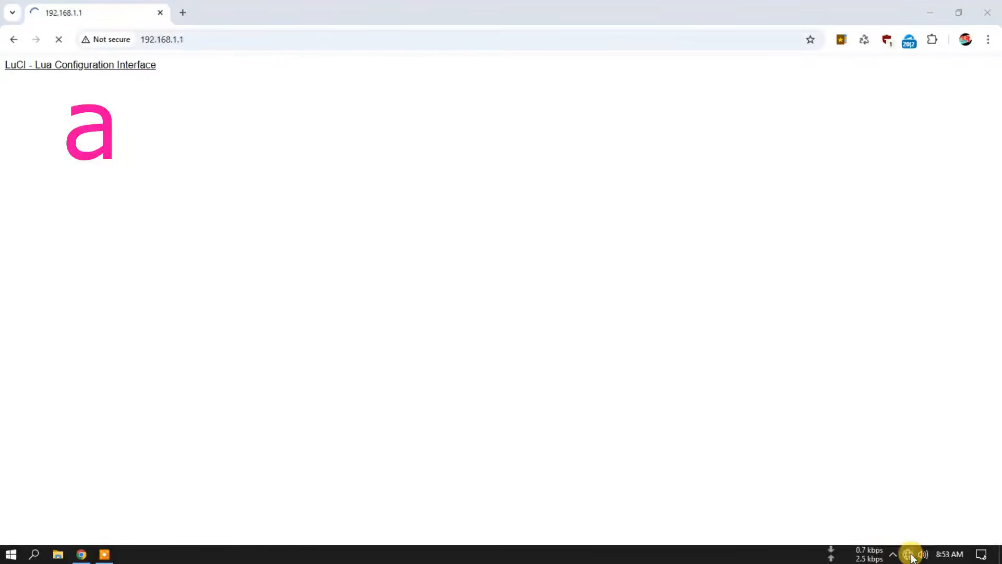
# Step: Check the computer's network connection, reload 192.168.1.1 and log in as root with the saved account password
pyautogui.click(911, 556)
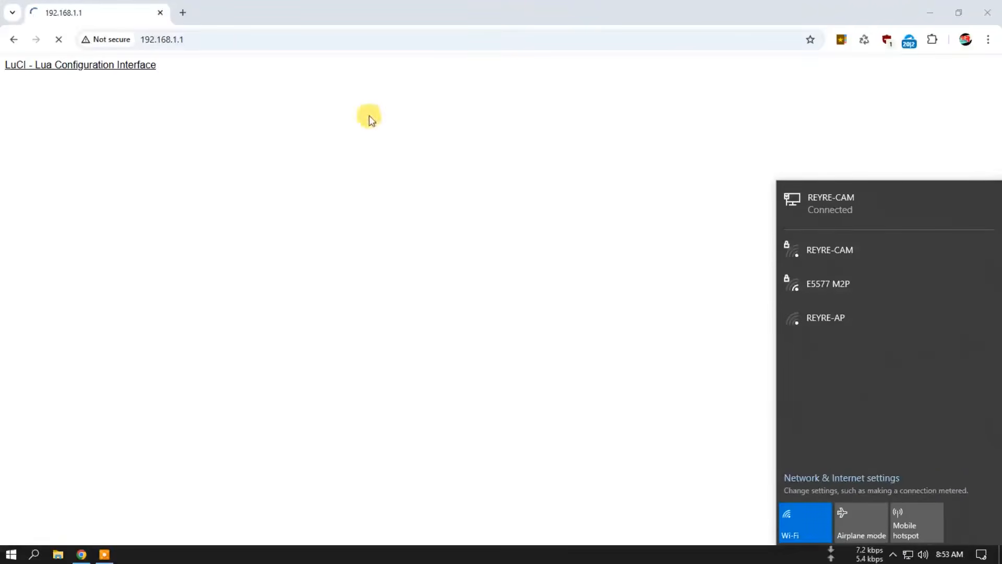
pyautogui.click(299, 38)
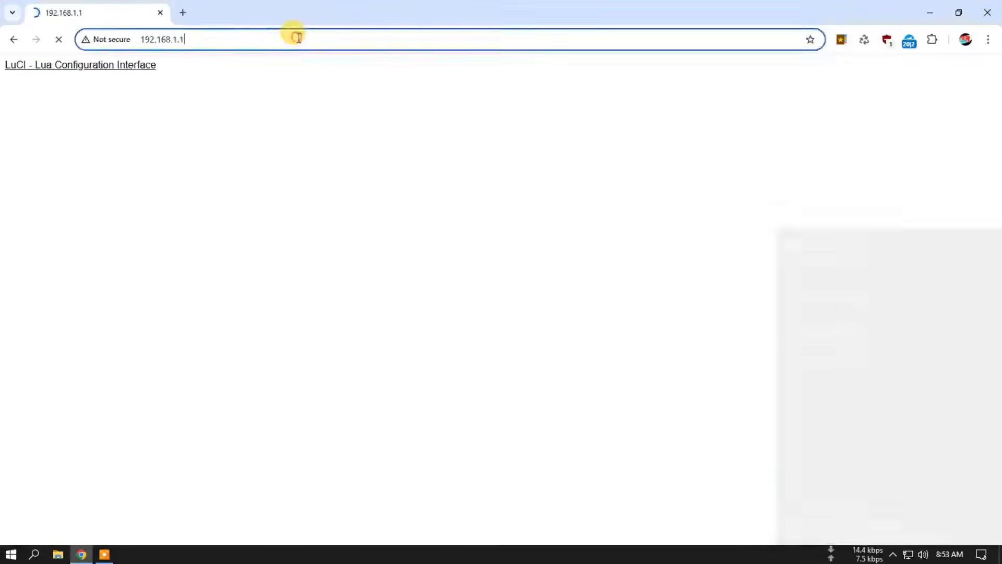
pyautogui.press('Return')
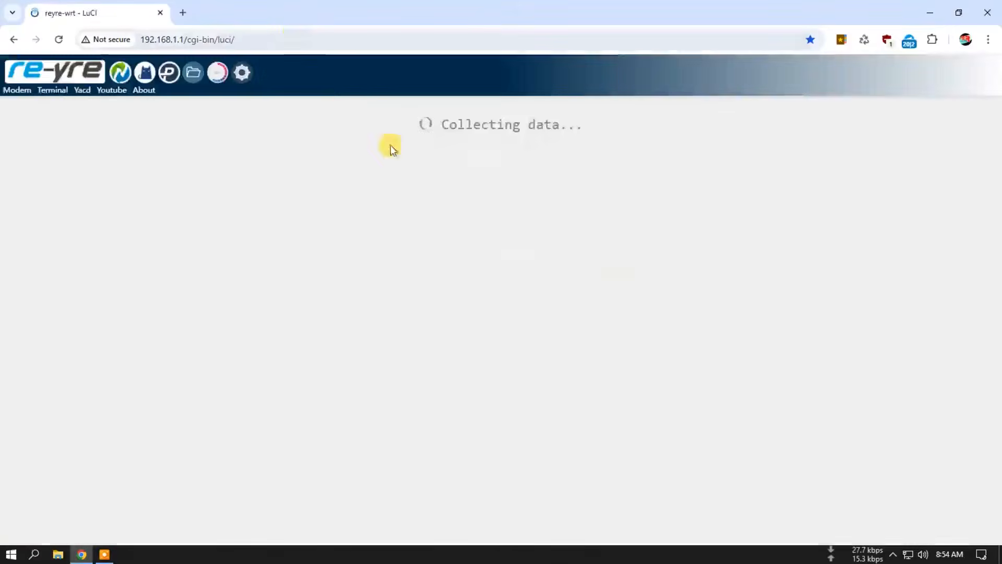
pyautogui.click(532, 225)
pyautogui.click(574, 255)
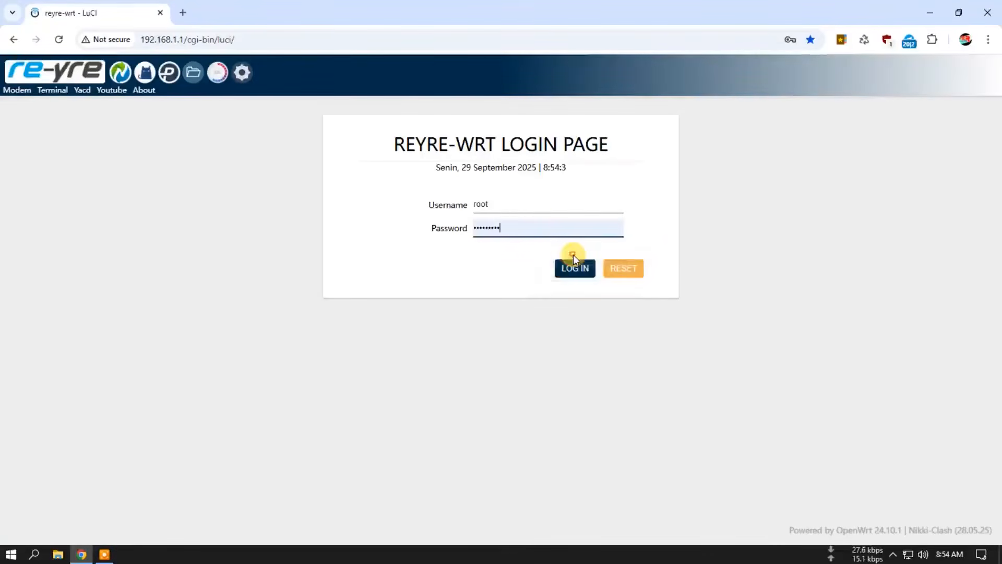
pyautogui.click(573, 255)
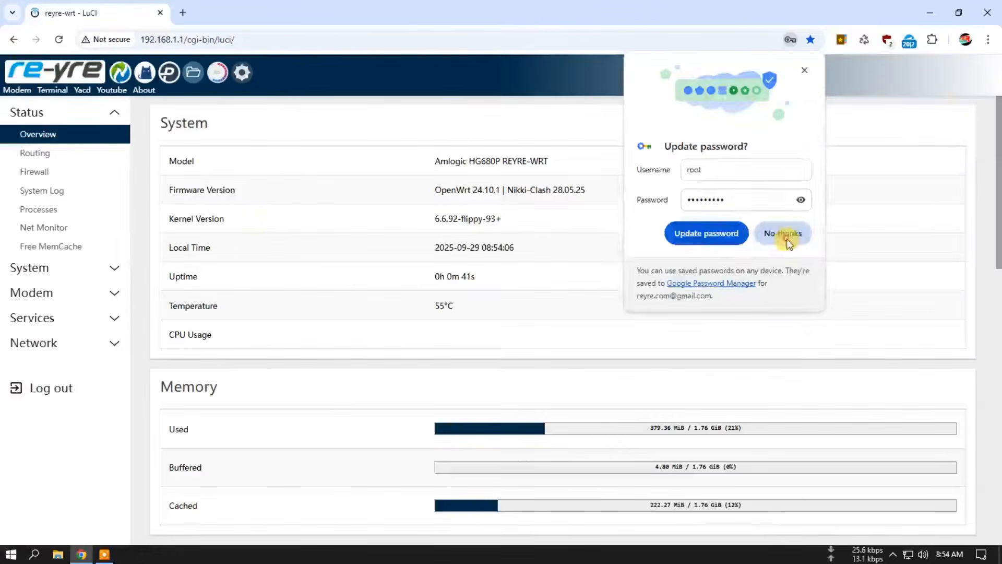
pyautogui.click(789, 235)
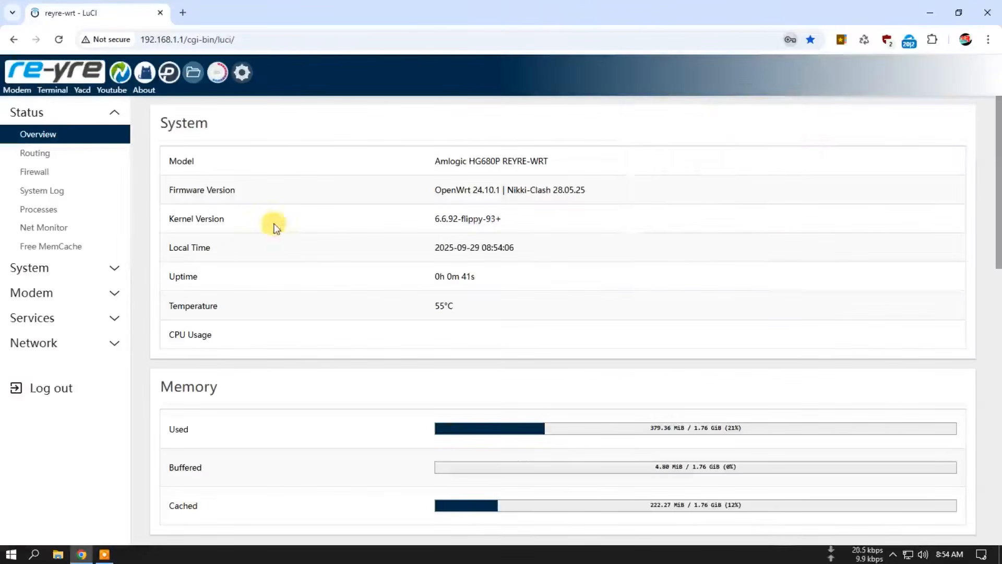
# Step: Open PassWall and clear its run log
pyautogui.click(169, 75)
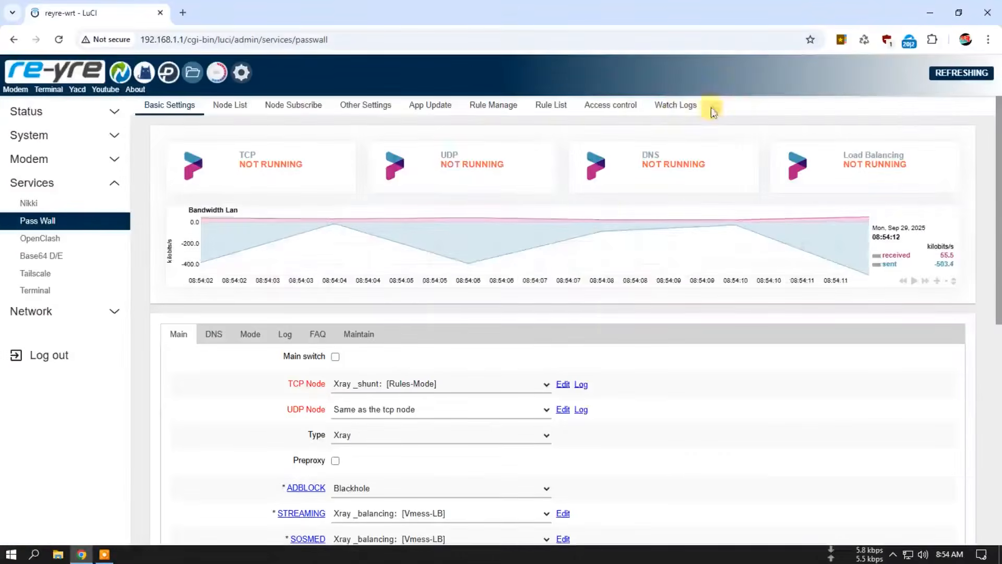
pyautogui.click(677, 105)
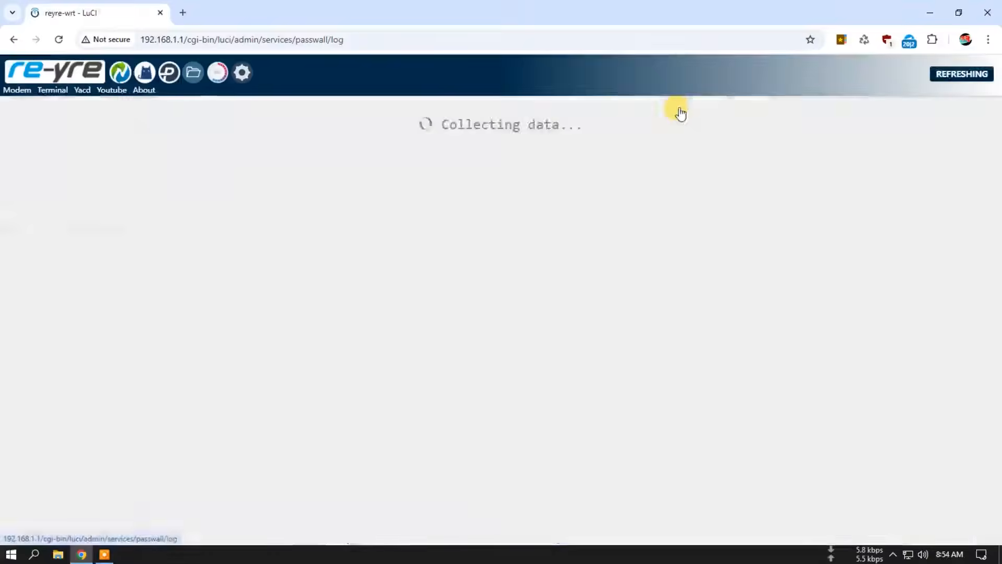
pyautogui.click(192, 145)
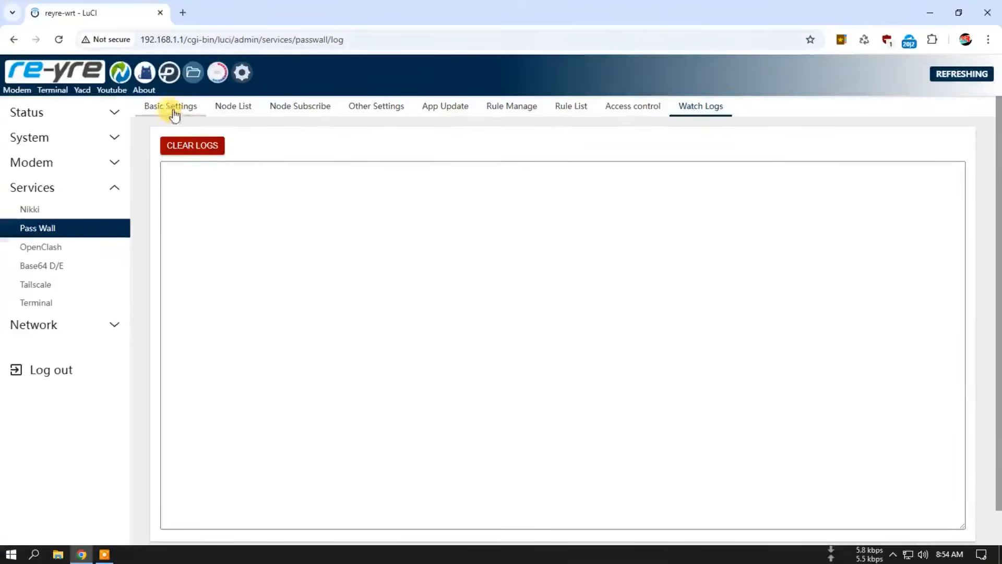
# Step: Enable PassWall's main switch, save and apply the settings, and check the run log and service status
pyautogui.click(180, 119)
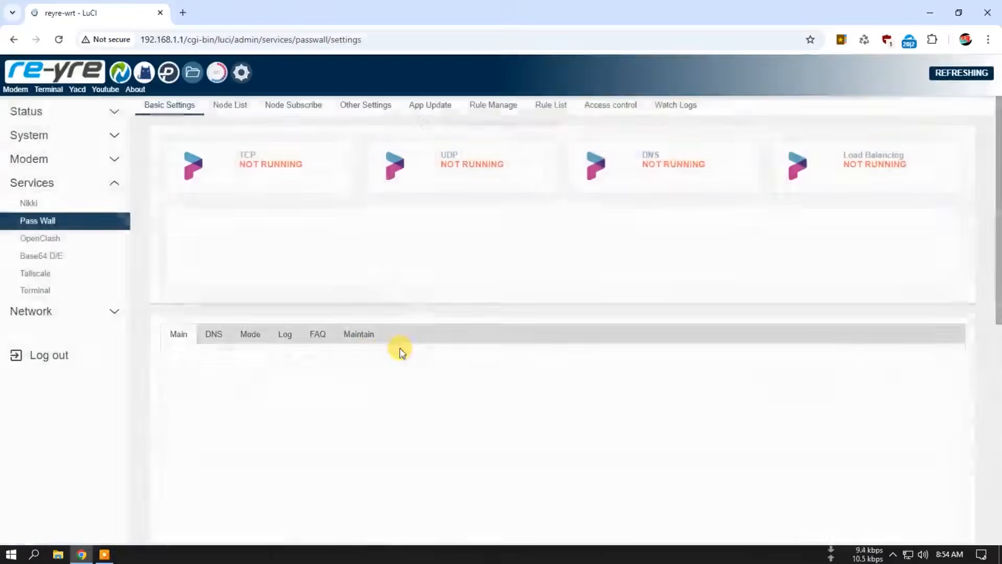
pyautogui.scroll(-5, 778, 421)
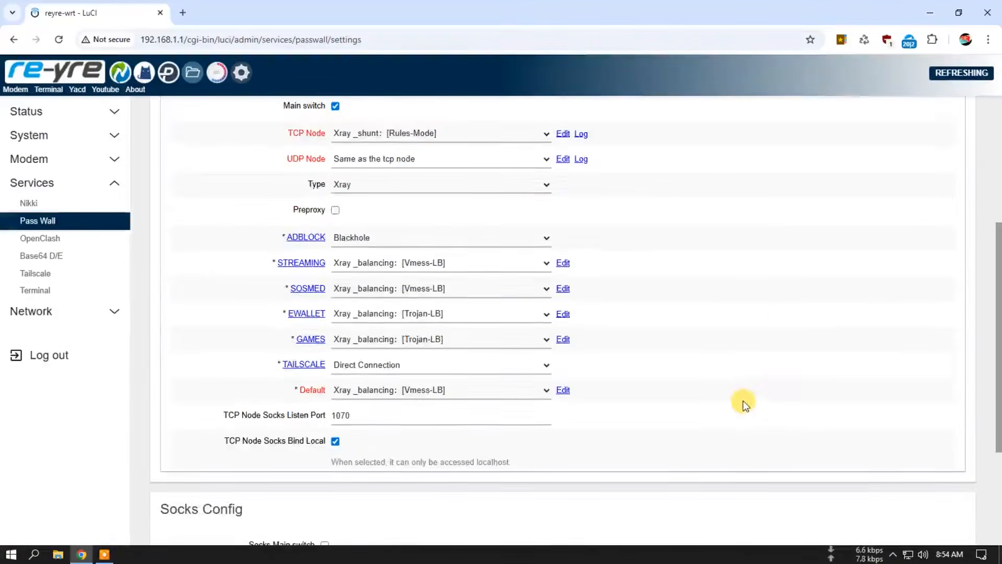
pyautogui.scroll(-3, 844, 438)
pyautogui.click(848, 500)
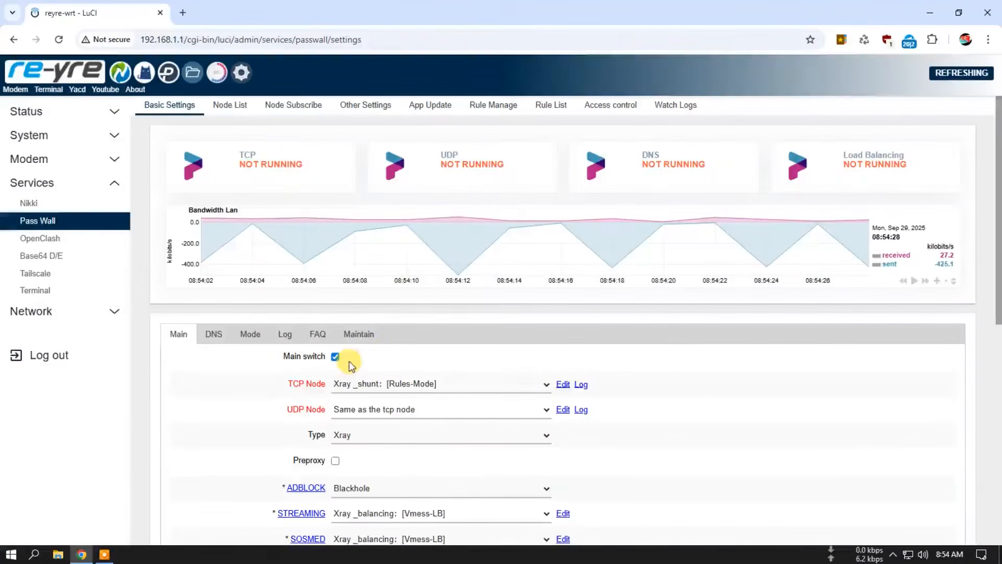
pyautogui.click(677, 106)
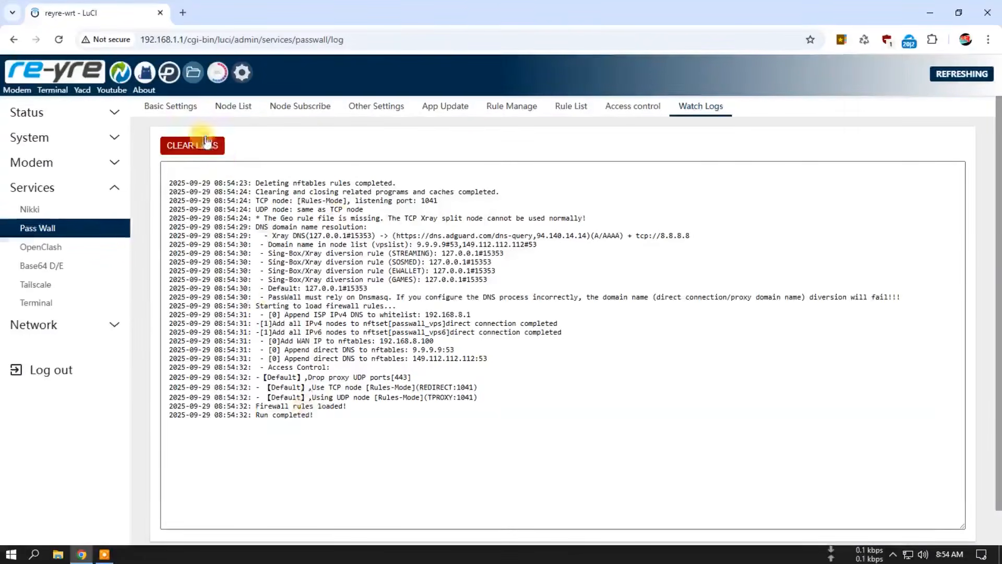
pyautogui.click(170, 113)
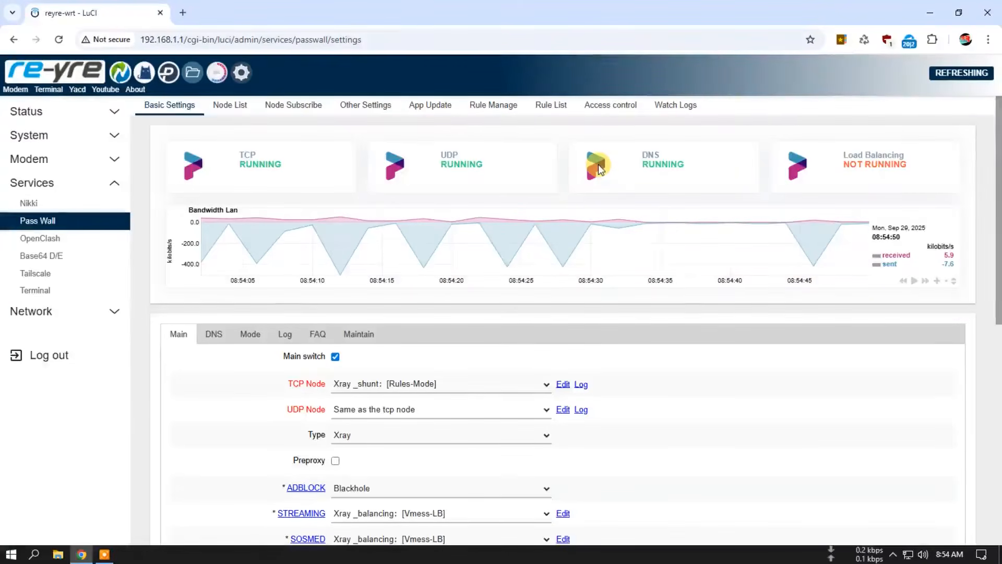
# Step: Open the Trojan-1 node's configuration and examine its address, domain, TLS and WebSocket settings
pyautogui.click(230, 105)
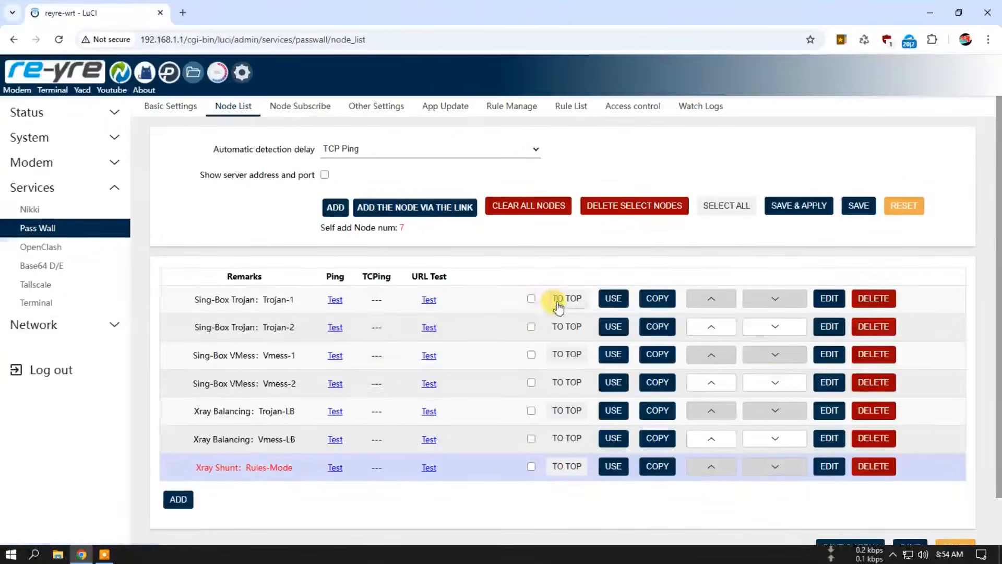
pyautogui.scroll(-1, 532, 317)
pyautogui.click(834, 255)
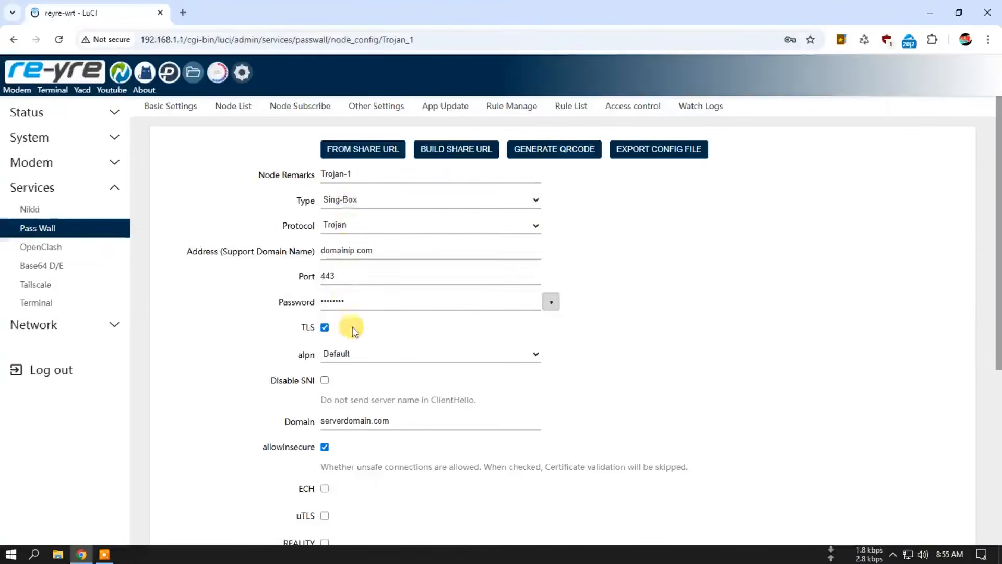
pyautogui.moveTo(390, 248); pyautogui.dragTo(327, 251)
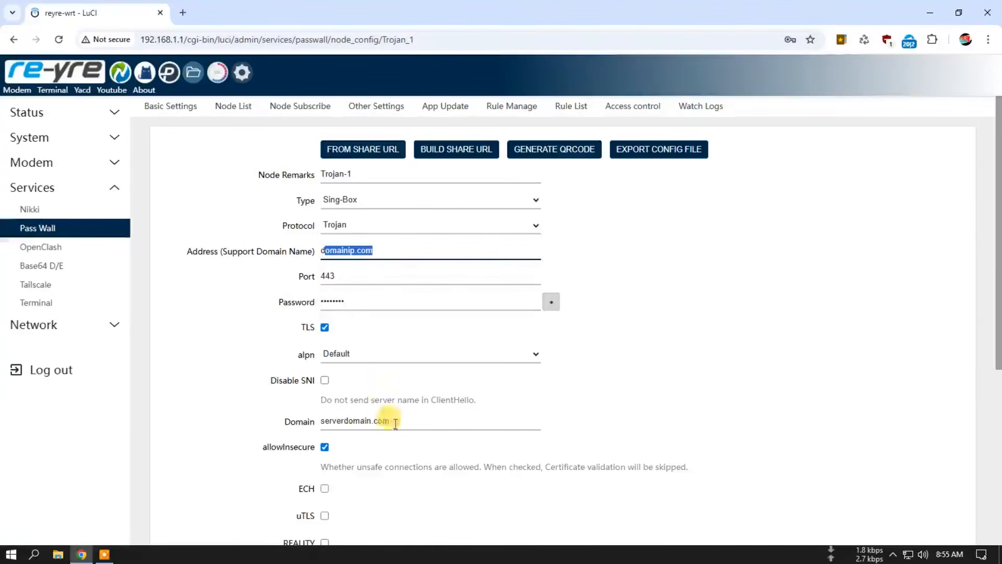
pyautogui.click(392, 250)
pyautogui.scroll(-5, 439, 365)
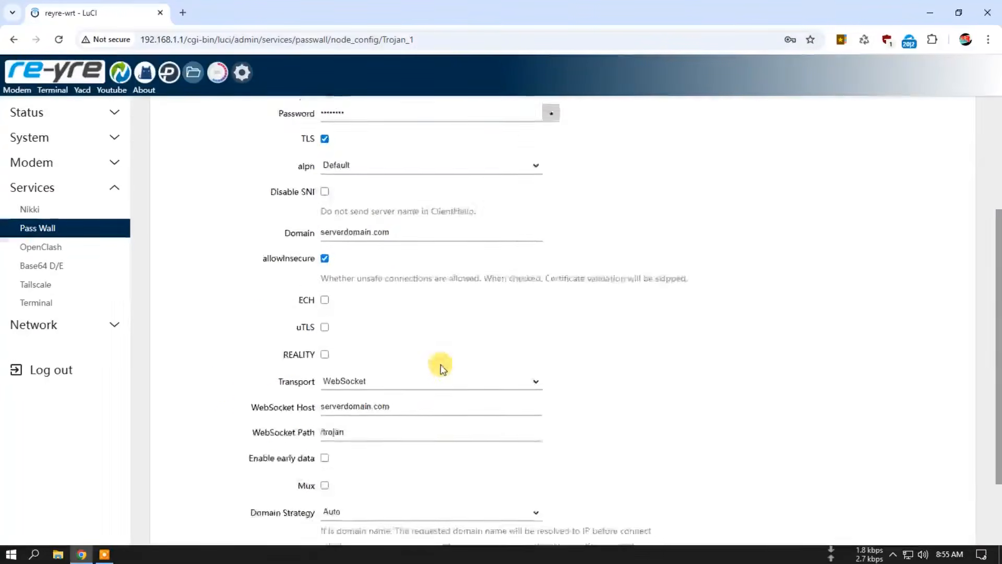
pyautogui.scroll(5, 457, 360)
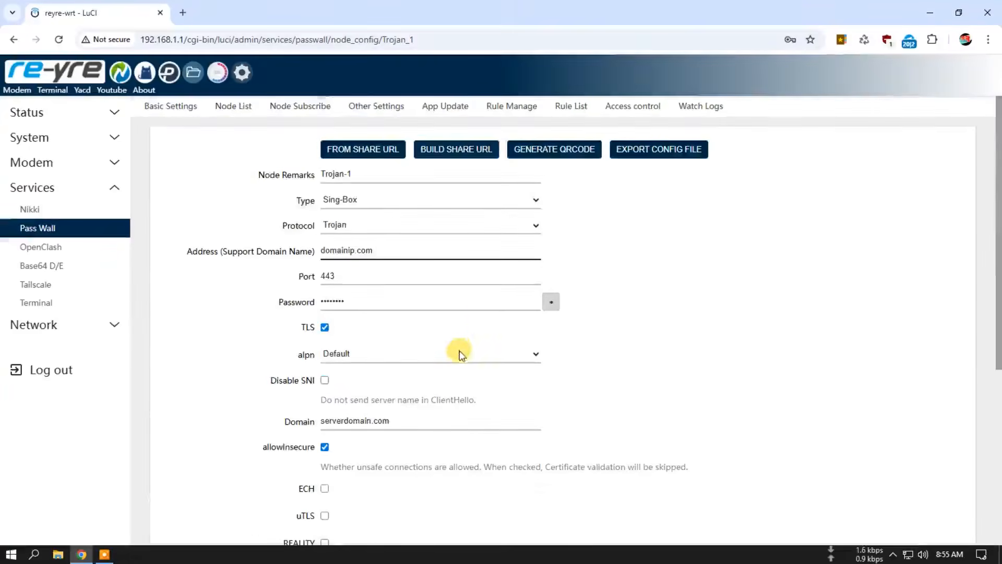
# Step: Review the service status and node assignments in PassWall's Basic Settings
pyautogui.click(168, 109)
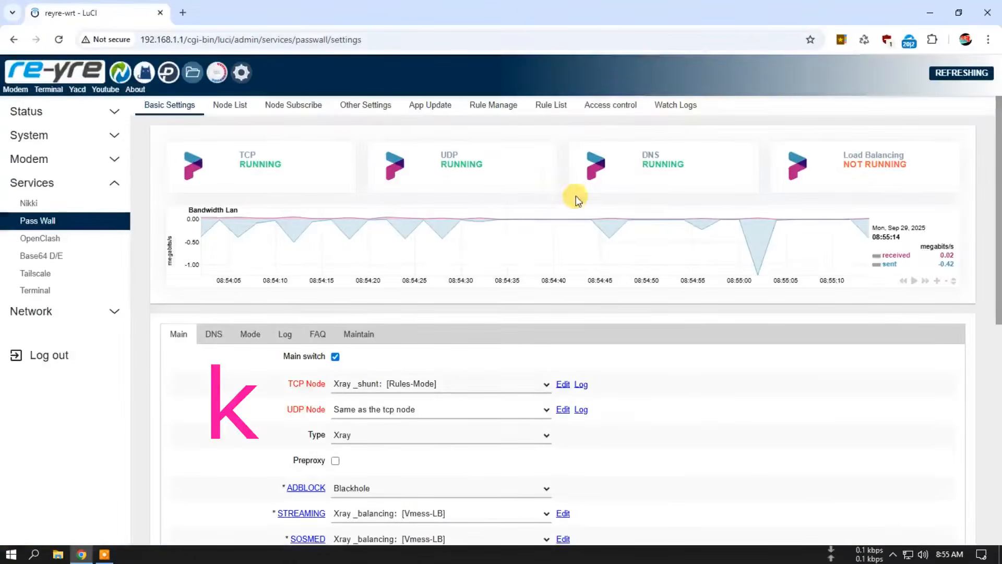
pyautogui.scroll(-8, 568, 309)
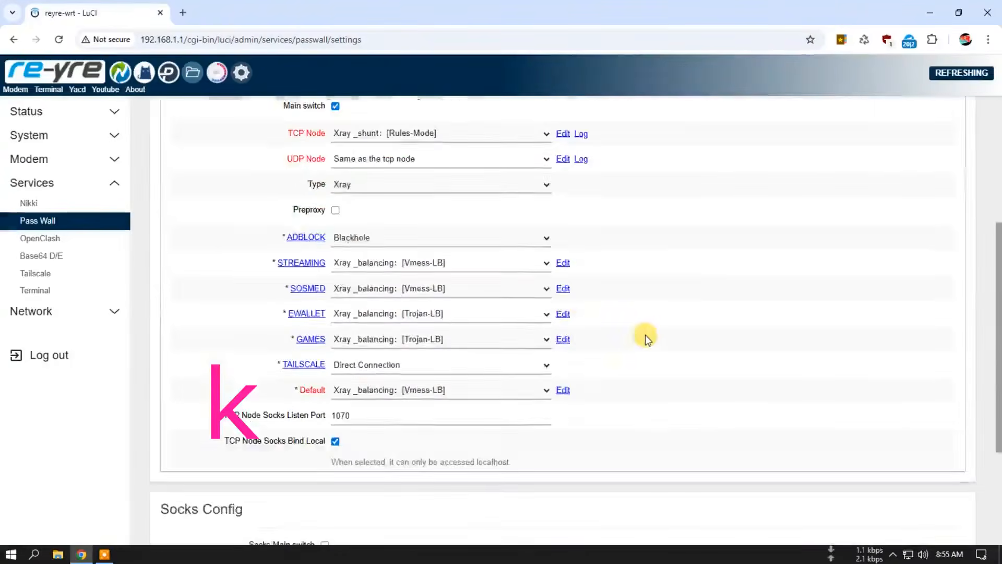
pyautogui.scroll(8, 645, 329)
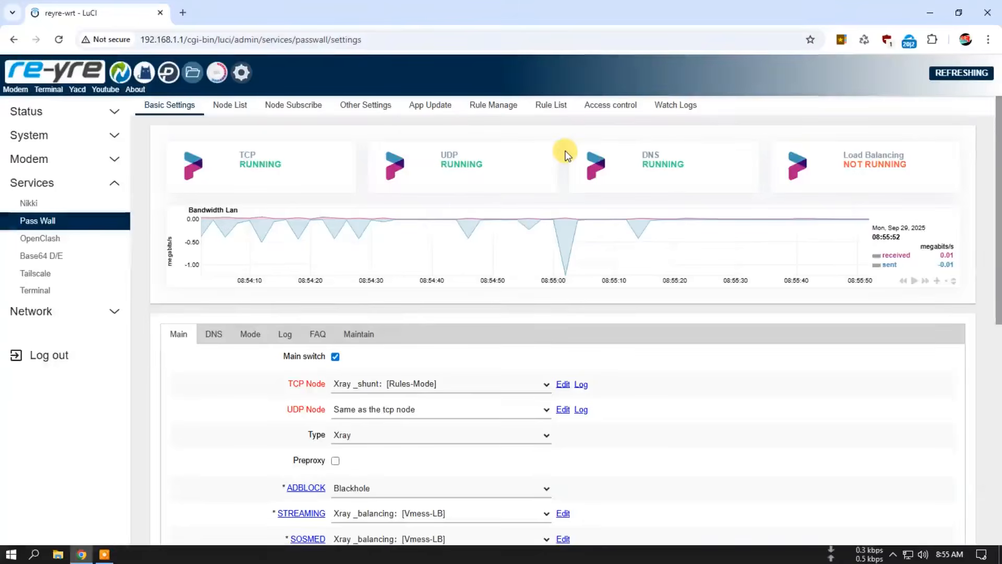
pyautogui.scroll(-3, 565, 153)
pyautogui.scroll(3, 383, 224)
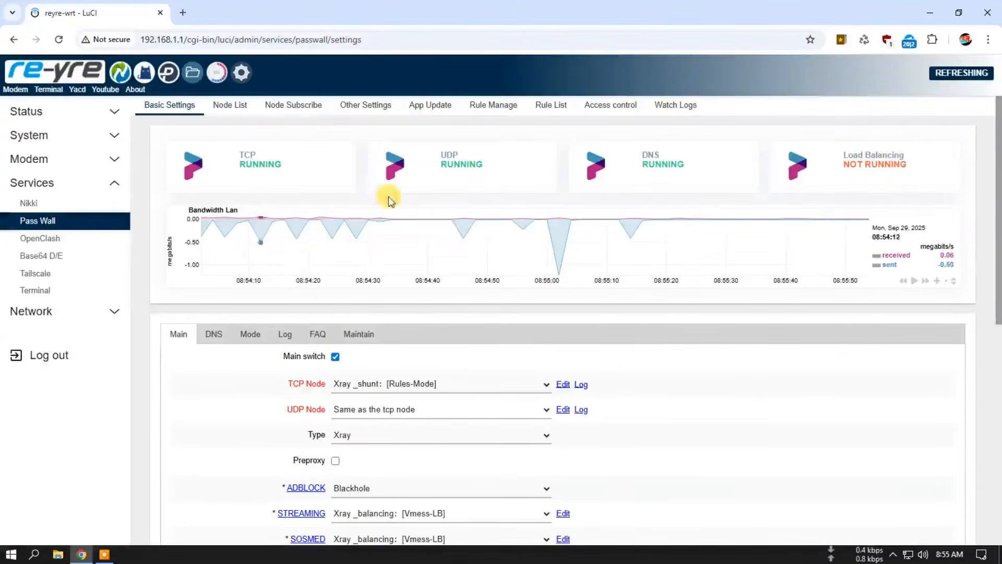
# Step: Turn off PassWall's main switch, save and apply the settings, and review the service status
pyautogui.click(335, 357)
pyautogui.scroll(-8, 798, 381)
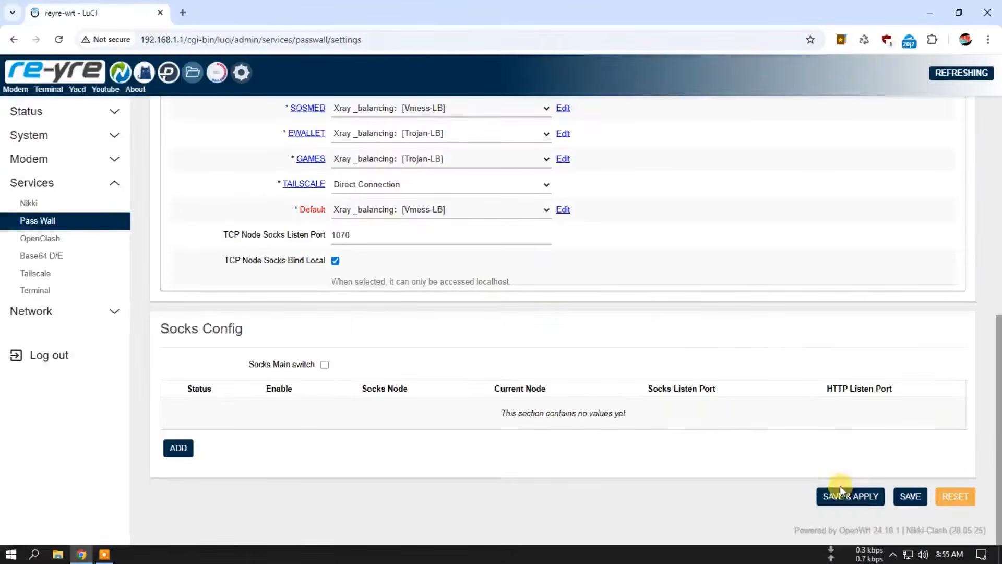
pyautogui.click(845, 496)
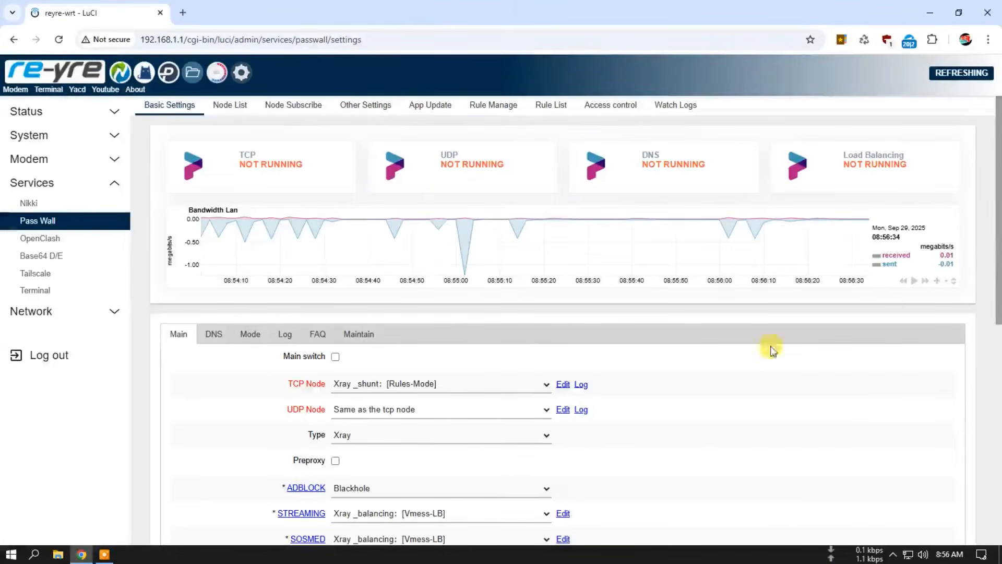
pyautogui.scroll(-10, 698, 367)
pyautogui.scroll(8, 684, 369)
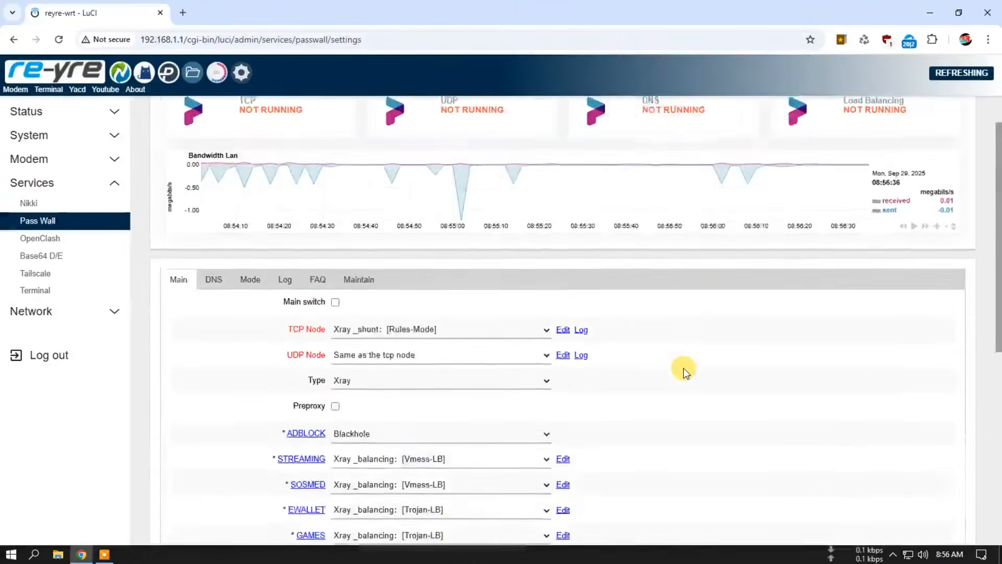
pyautogui.scroll(1, 684, 367)
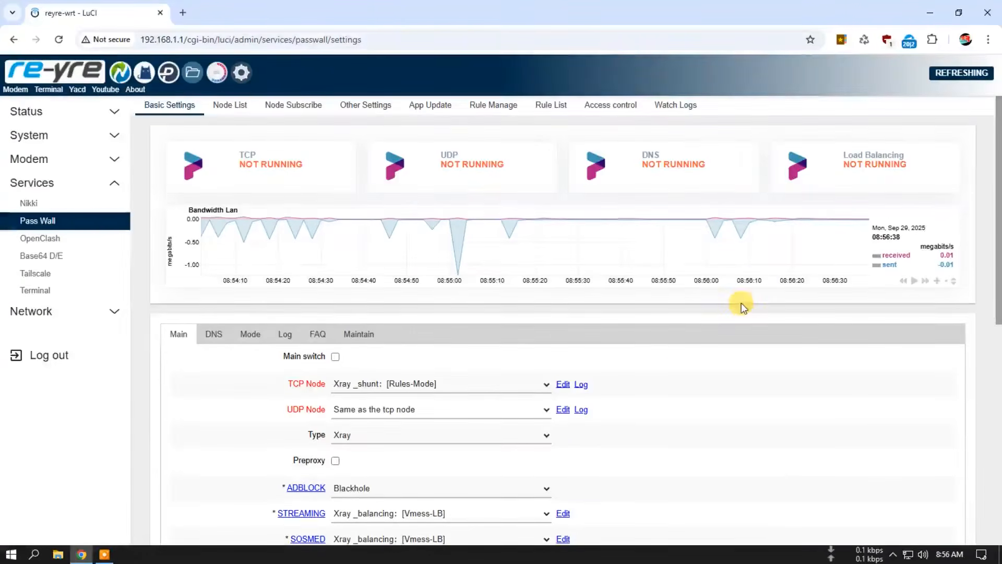